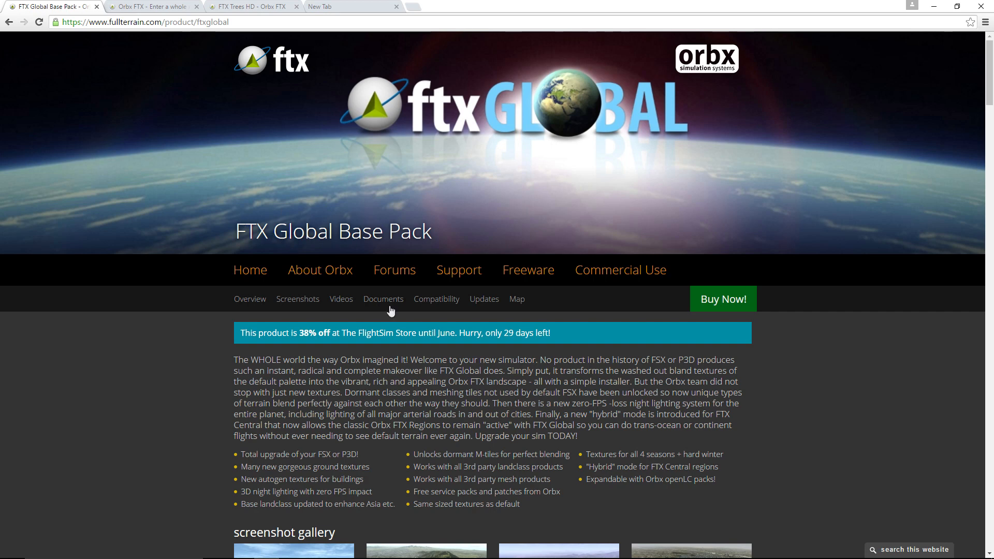
- Switch to Prepar3D and pause the running flight simulation
mouse_move(418, 558)
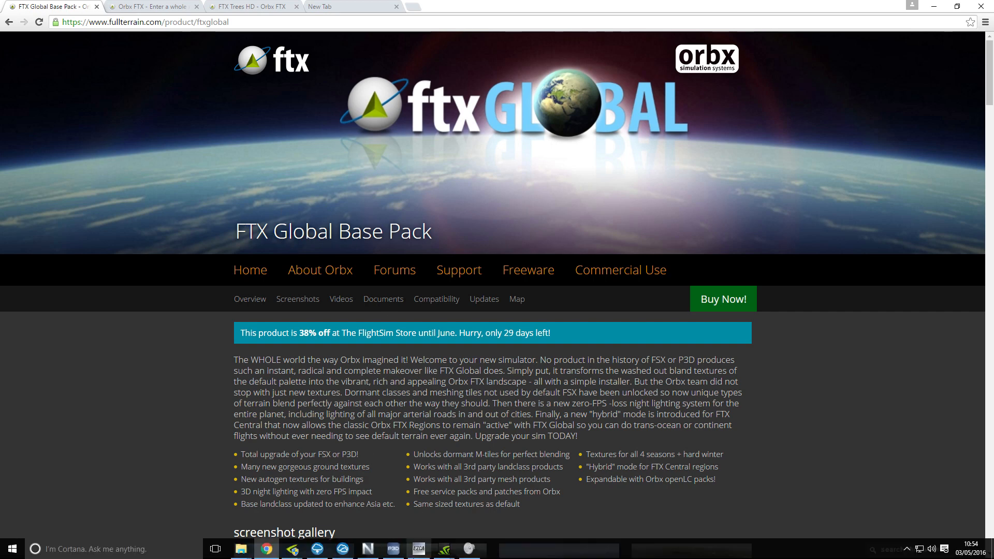
left_click(395, 550)
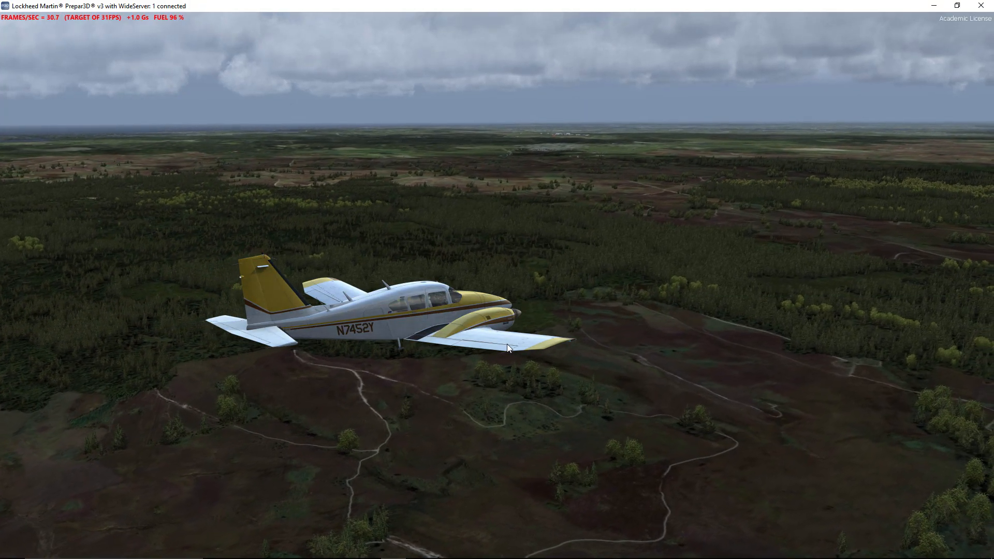
key("p")
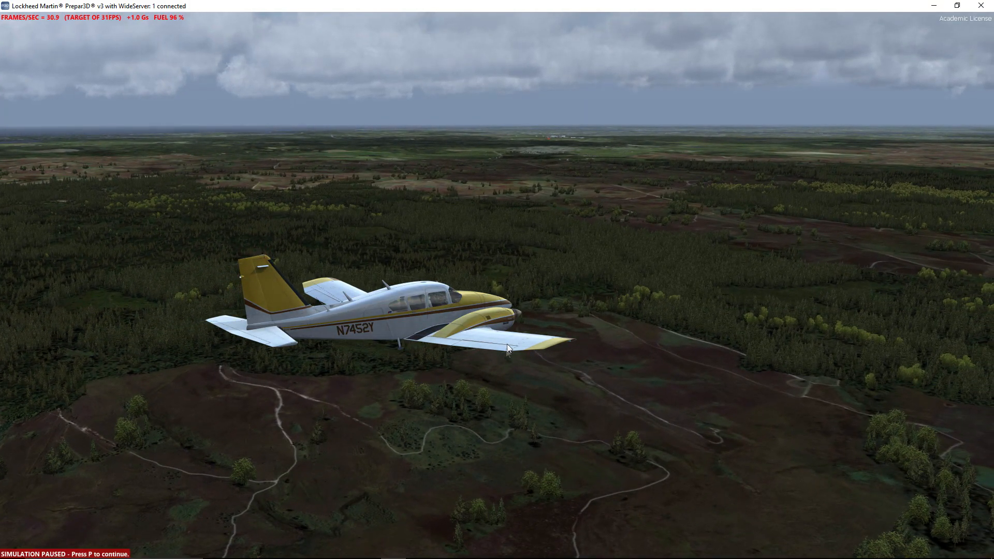
- Return to the FTX Global Base Pack page in Chrome and look through its screenshot gallery
mouse_move(387, 529)
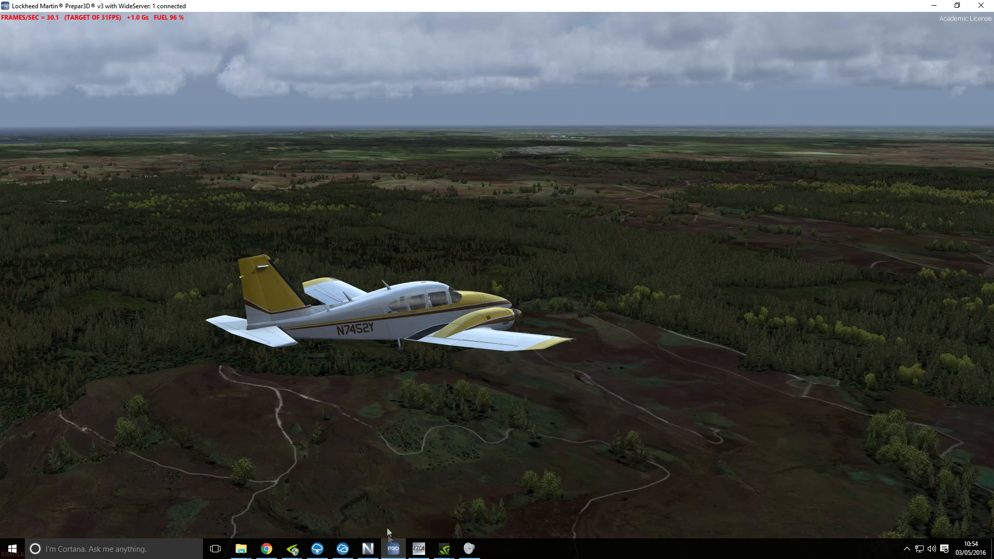
left_click(276, 549)
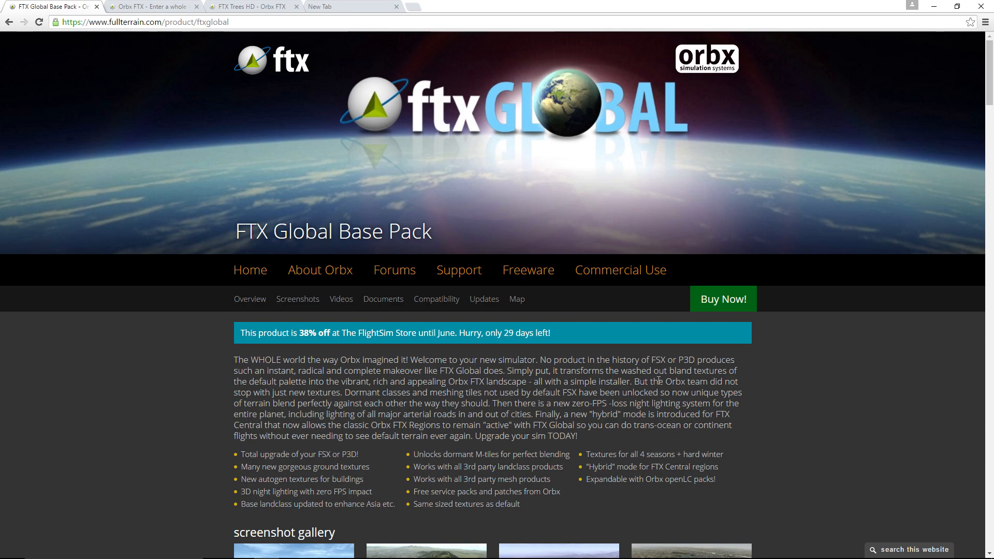
scroll(879, 374, "down", 10)
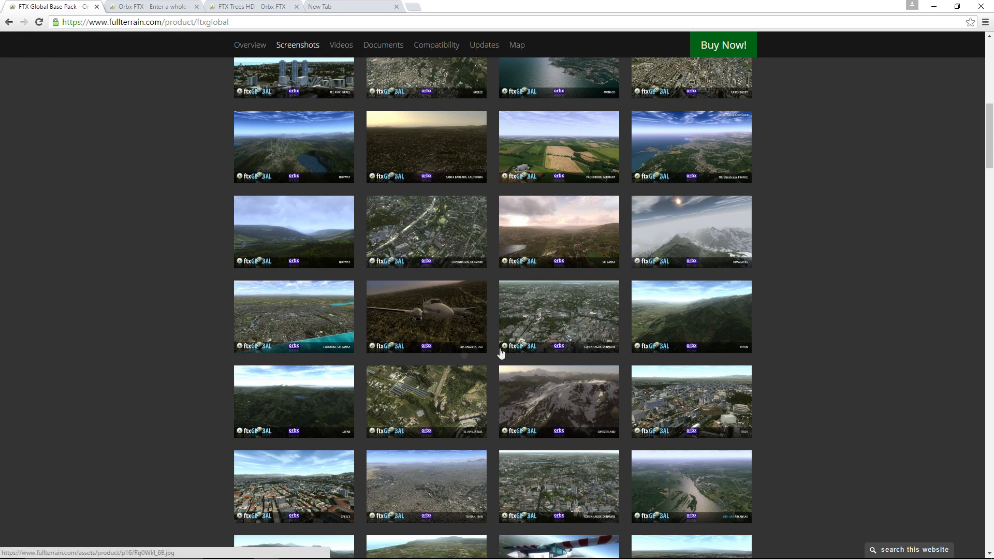
scroll(750, 332, "down", 2)
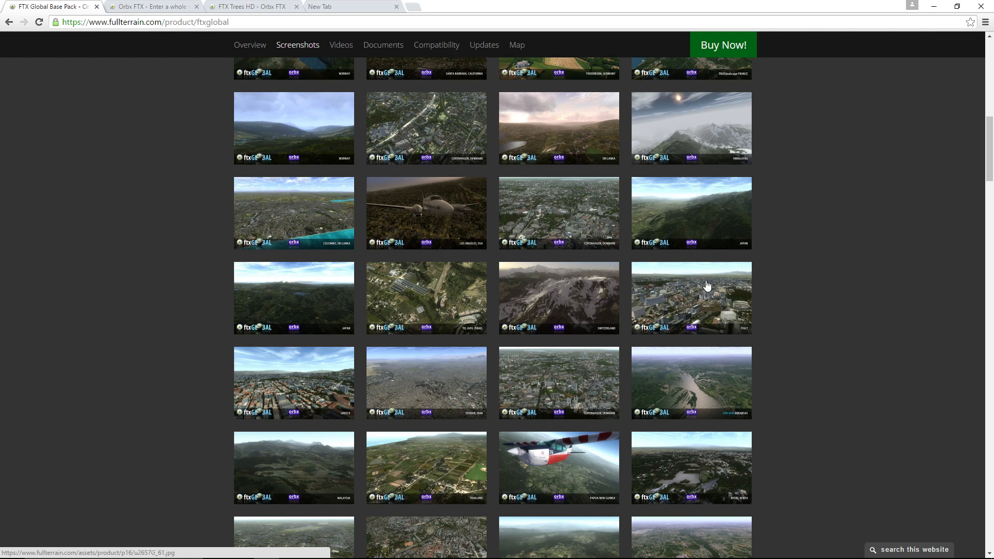
scroll(712, 306, "down", 2)
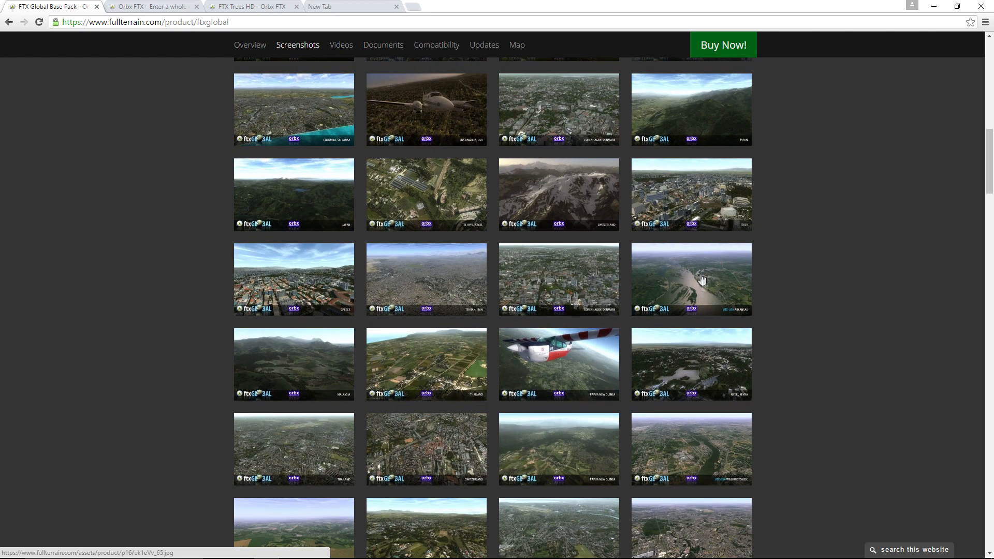
scroll(707, 293, "down", 3)
scroll(707, 292, "down", 3)
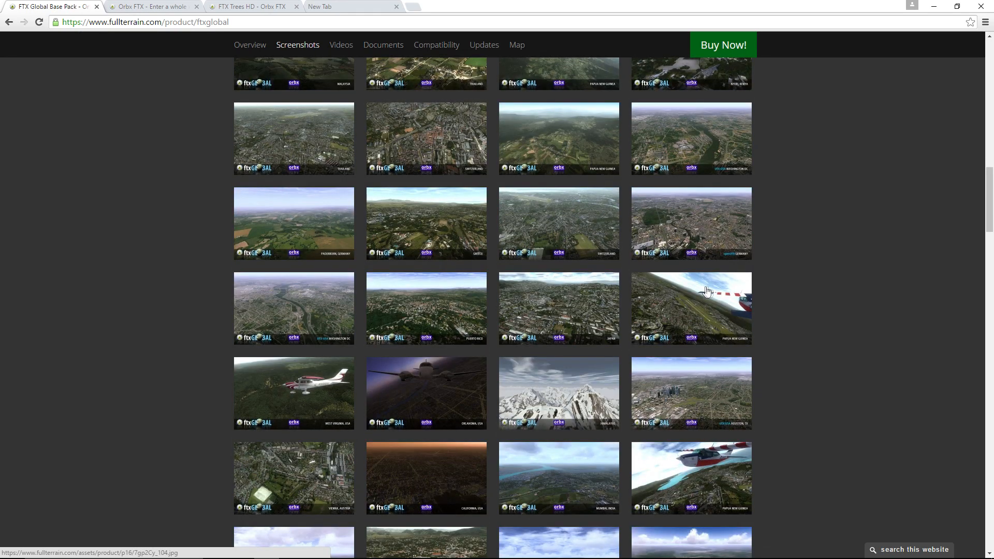
left_click_drag(989, 192, 990, 46)
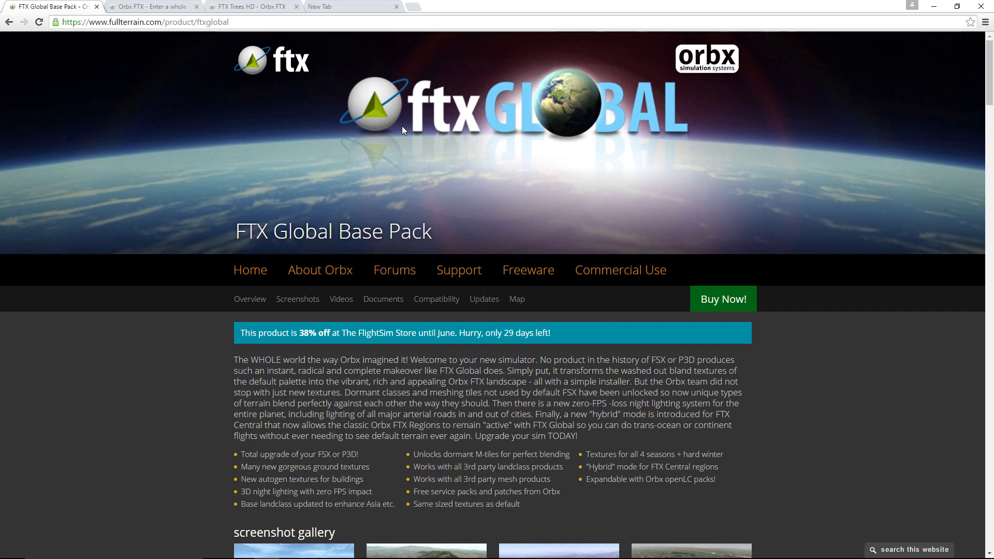
- Open the FTX Trees HD product page and view its overview
left_click(220, 4)
scroll(984, 258, "up", 2)
left_click_drag(993, 248, 990, 37)
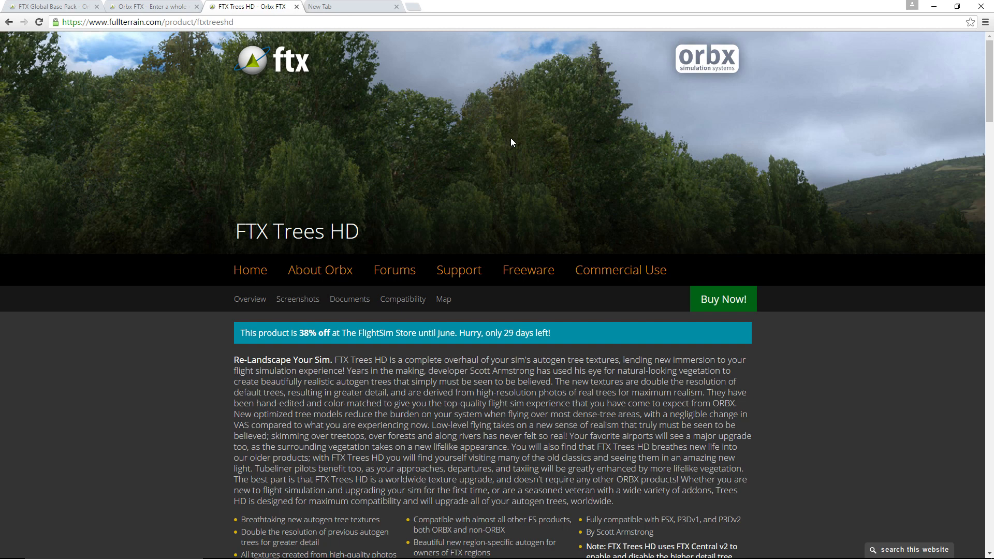
- Move the browser window off this screen and place the Active Sky Next window over the paused simulator
left_click_drag(772, 8, 0, 89)
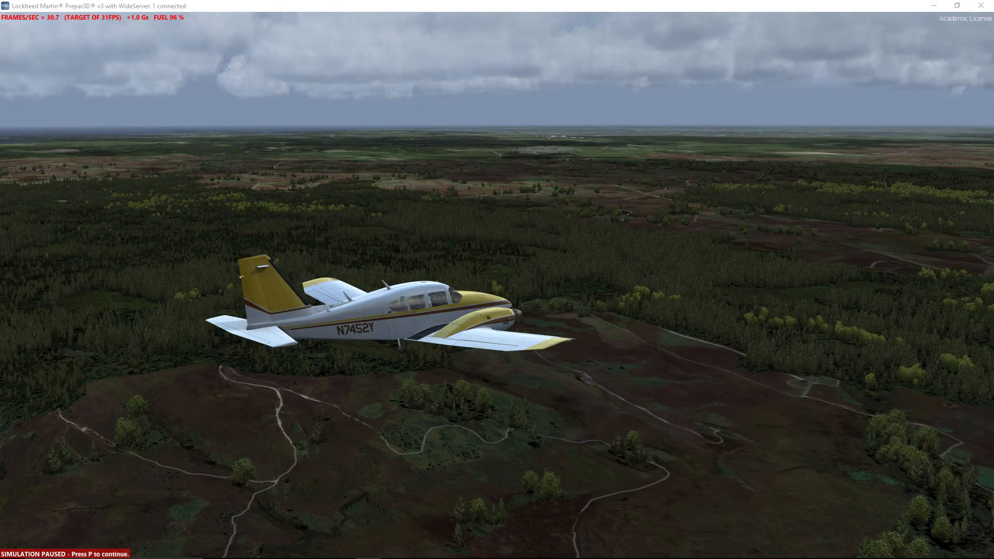
left_click_drag(0, 168, 427, 85)
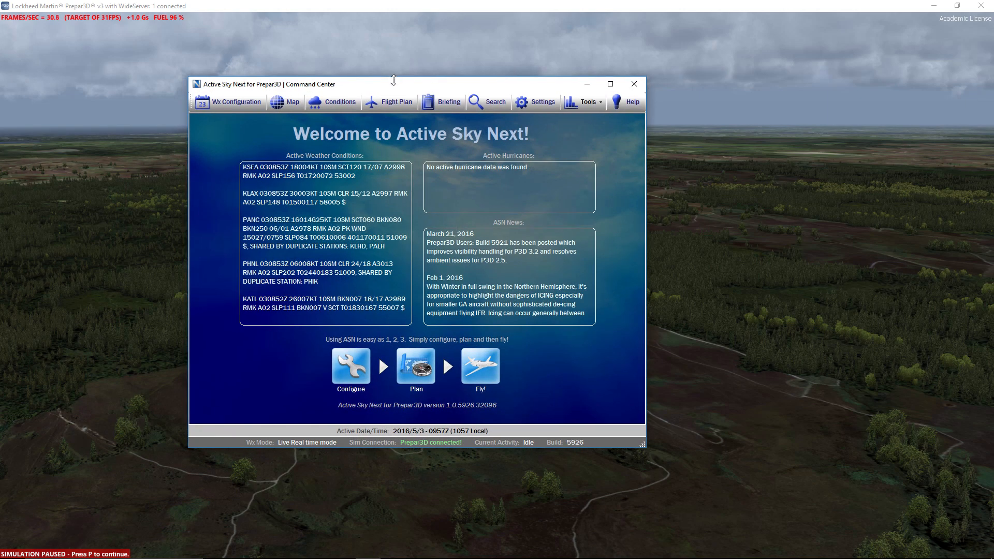
left_click_drag(392, 89, 572, 86)
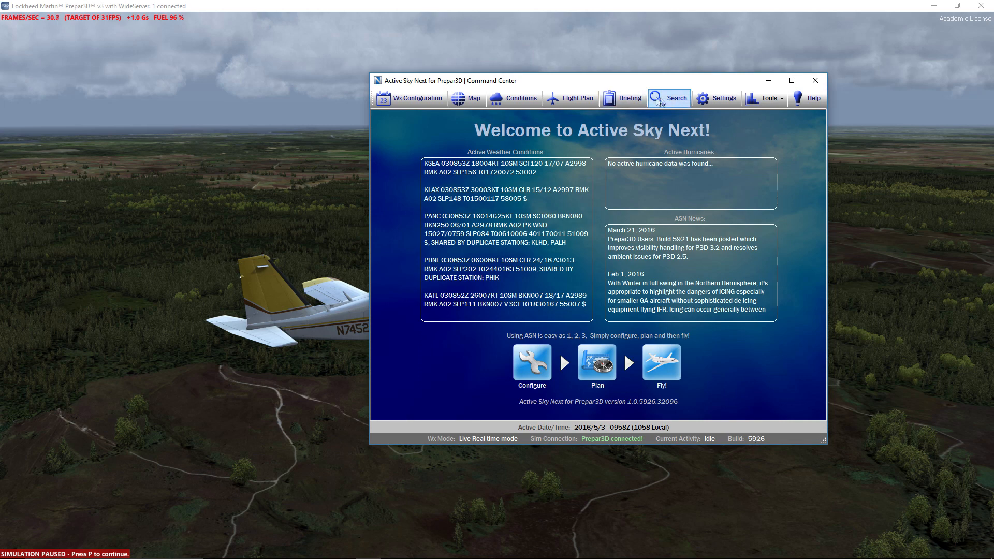
- Examine the Active Sky Next settings for maximum cloud layers, maximum cloud turbulence and the wind options
left_click(707, 101)
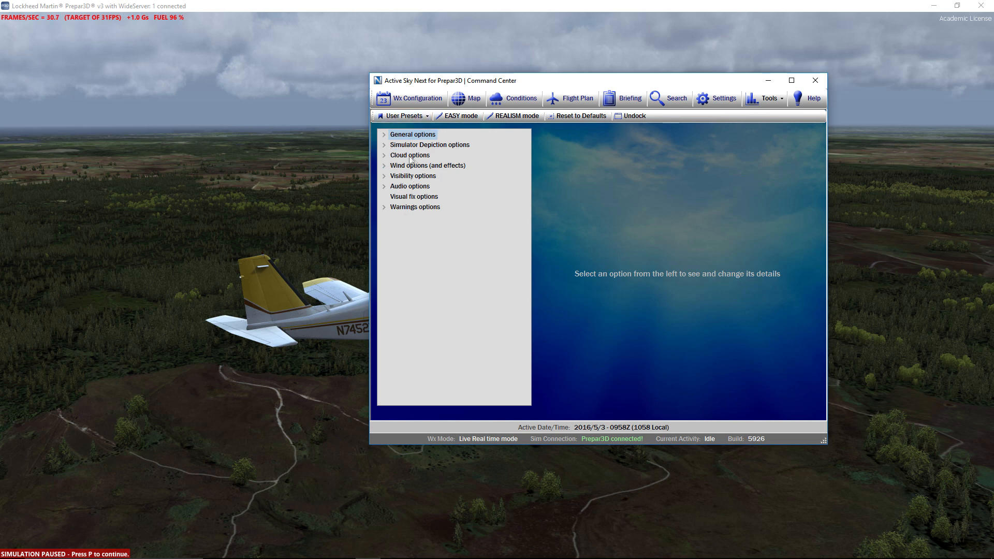
left_click(384, 156)
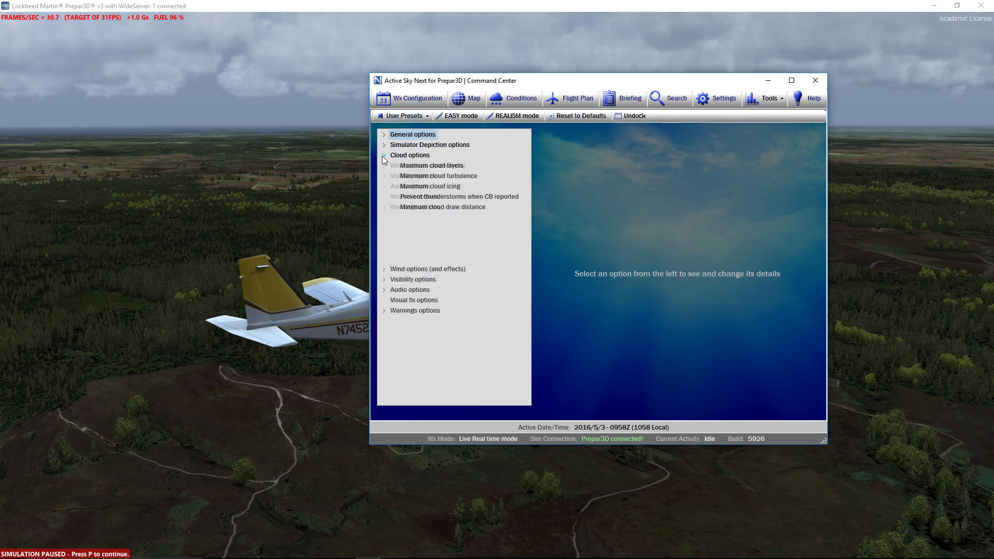
left_click(444, 165)
left_click(443, 176)
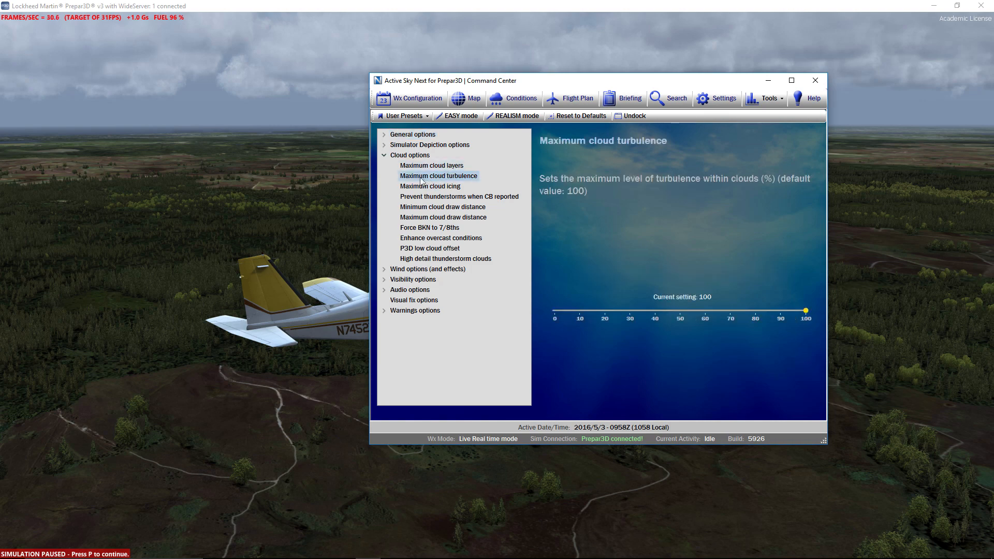
left_click(384, 270)
left_click(384, 269)
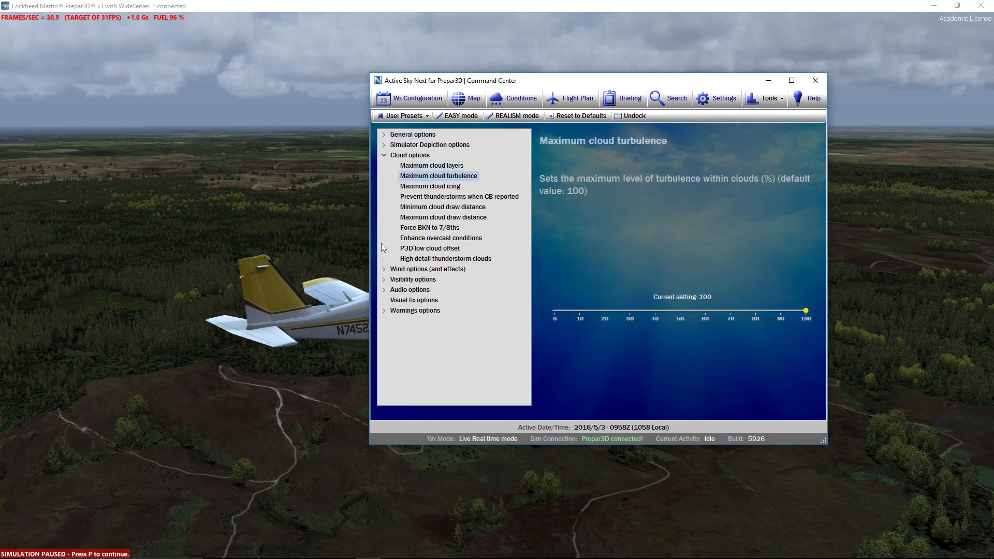
left_click(384, 155)
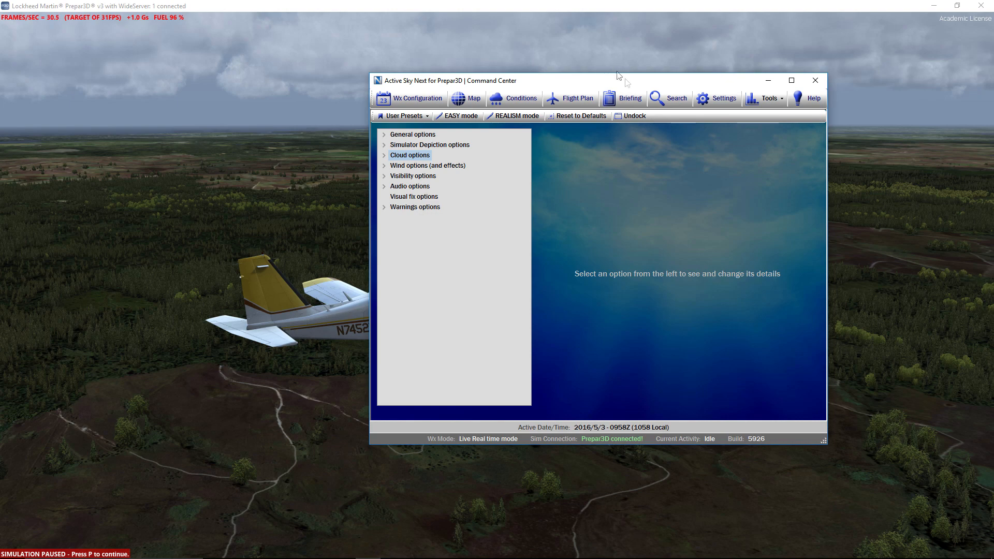
- Move Active Sky Next off this screen and place the REX Soft Clouds window over the simulator
left_click_drag(670, 85, 0, 154)
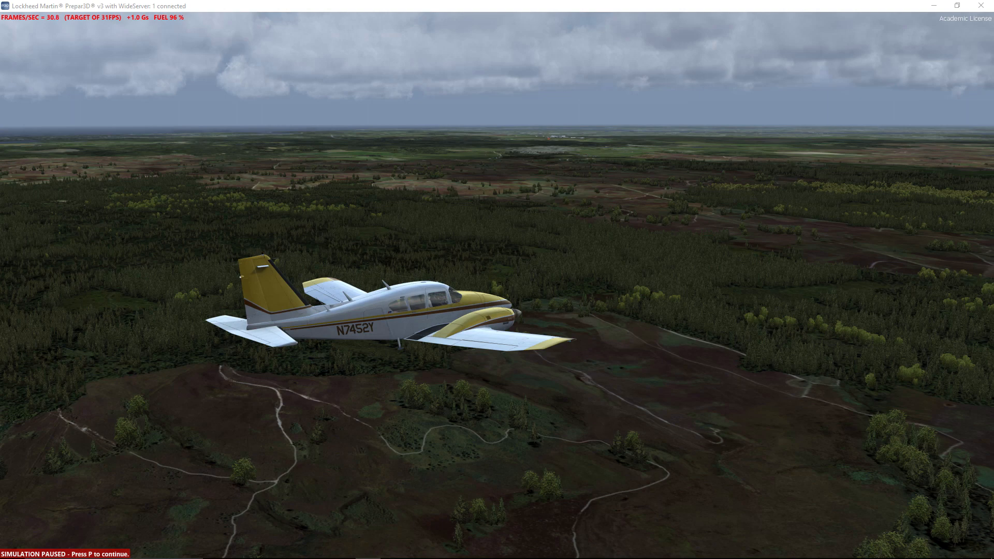
left_click_drag(993, 155, 379, 51)
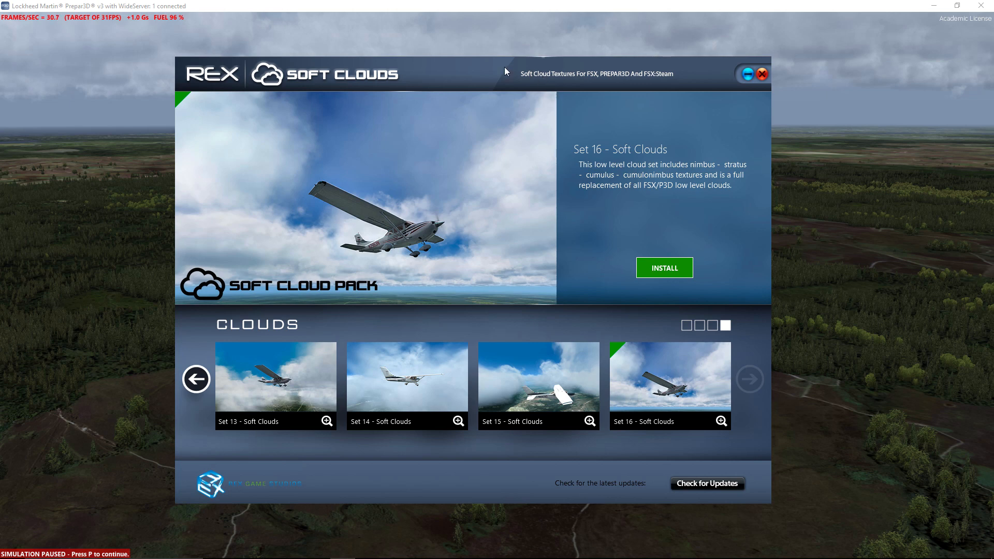
left_click_drag(505, 67, 648, 59)
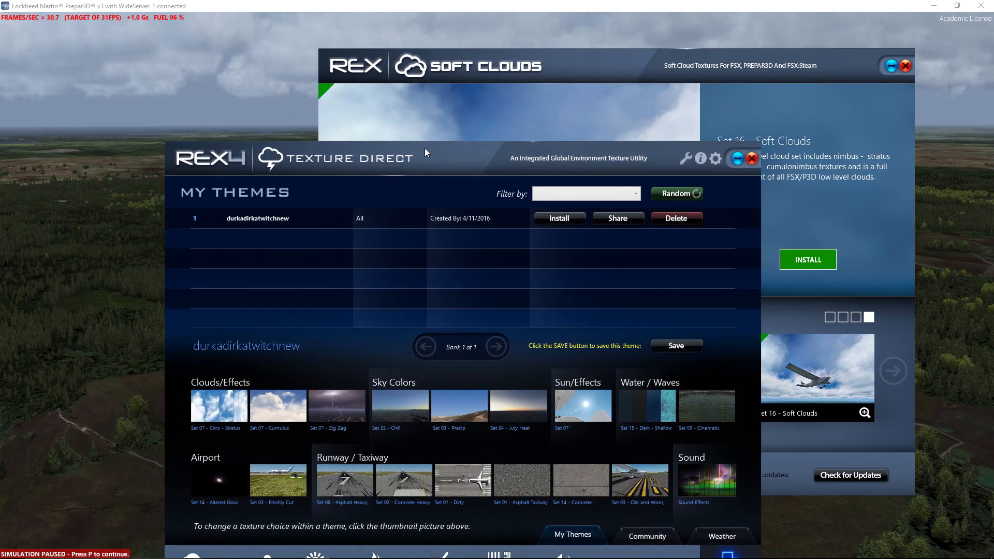
- Bring the REX4 Texture Direct window onto this screen and arrange it in front of REX Soft Clouds
left_click_drag(425, 148, 323, 132)
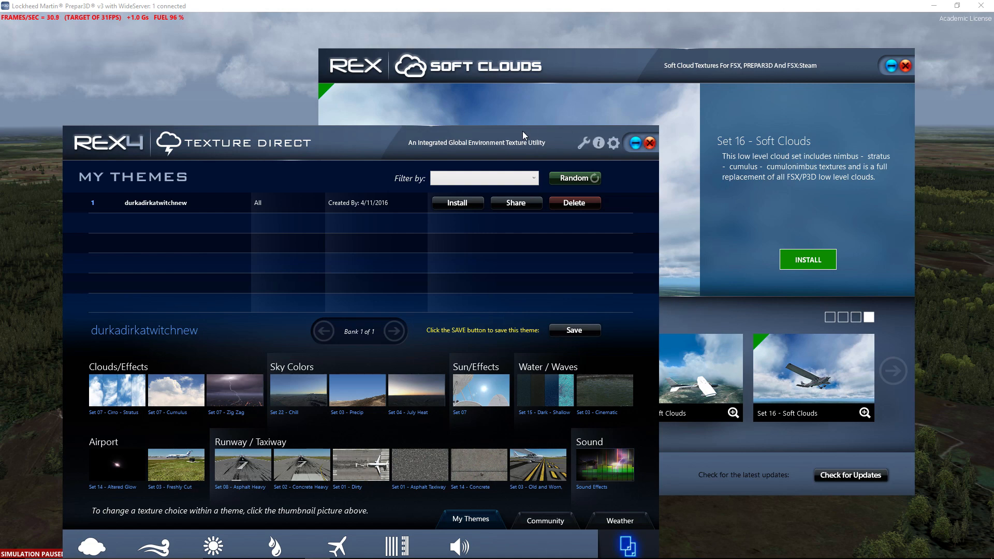
left_click_drag(523, 131, 636, 109)
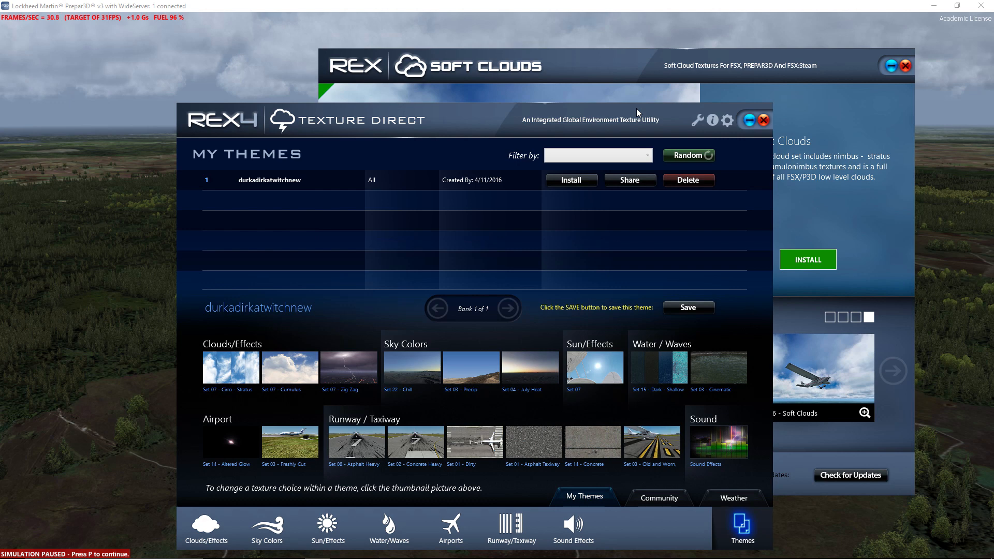
left_click_drag(648, 113, 0, 120)
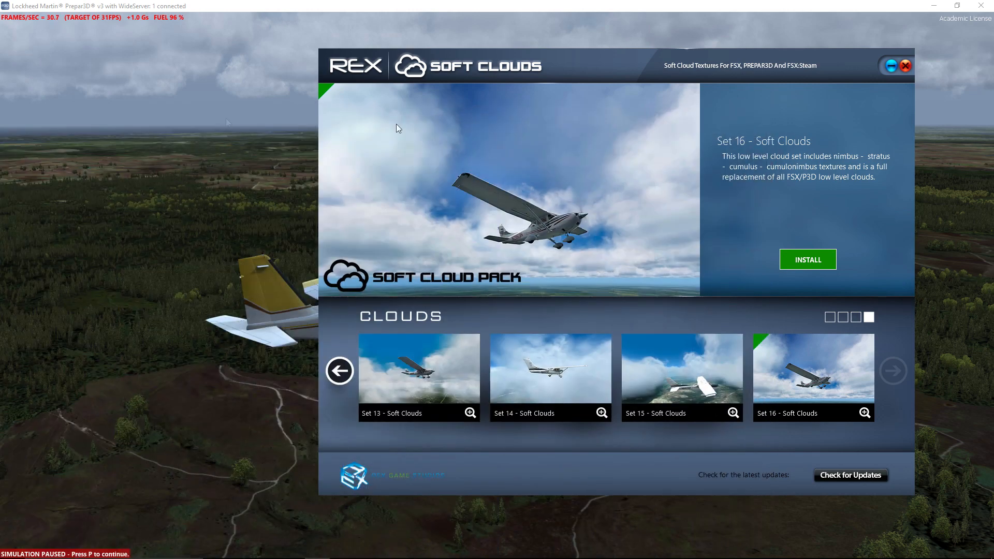
left_click_drag(655, 63, 559, 57)
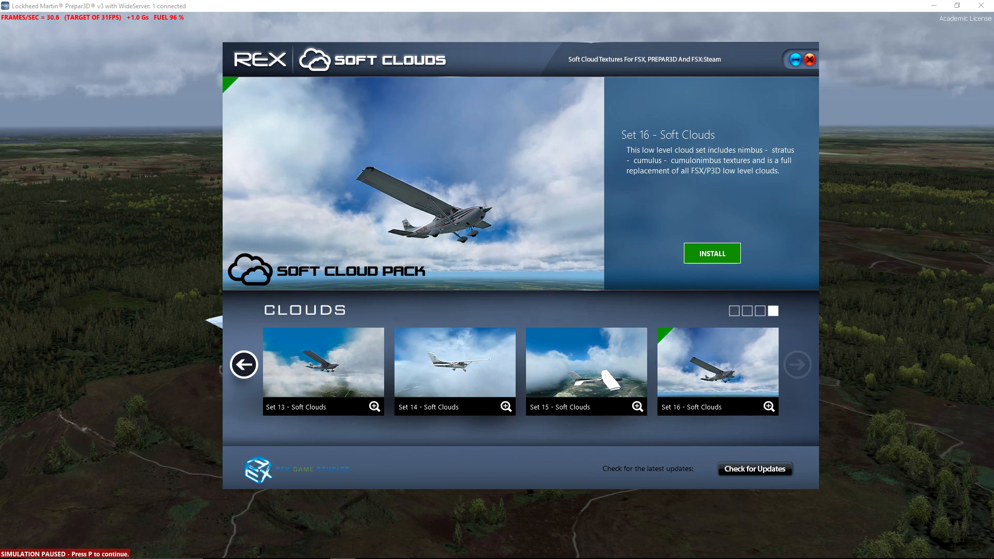
left_click_drag(0, 118, 393, 70)
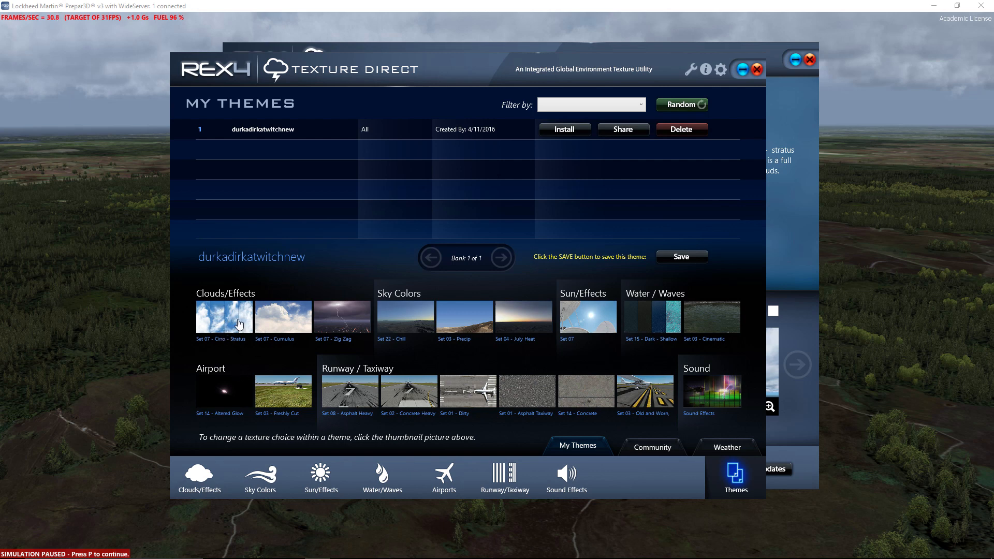
left_click_drag(507, 64, 519, 82)
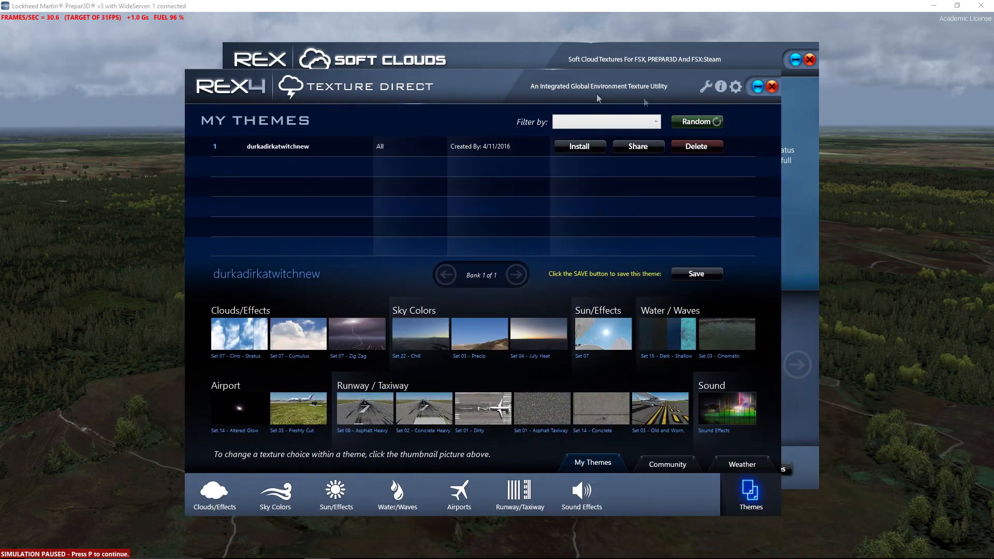
- Review the REX4 configuration settings and texture install configuration, and return to the saved themes
left_click(735, 87)
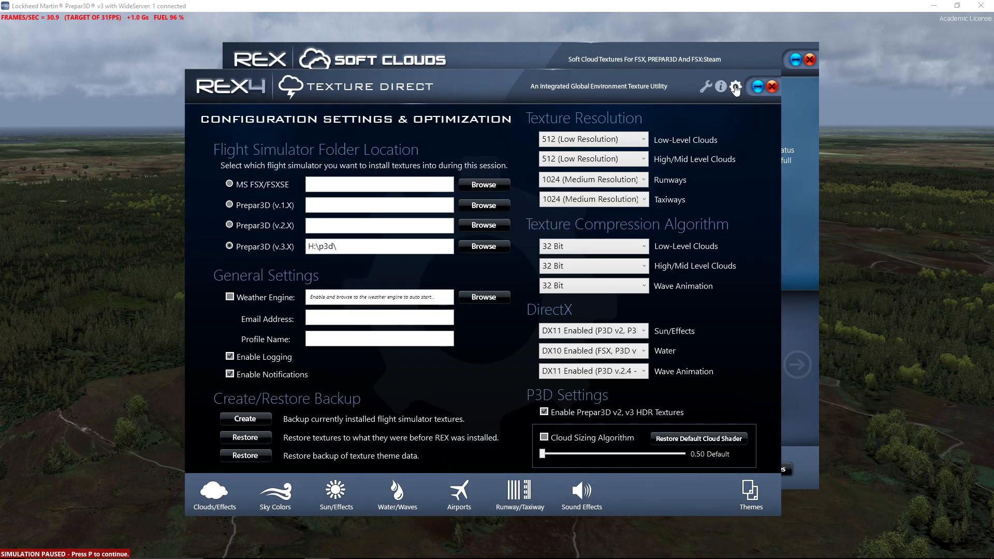
left_click(704, 89)
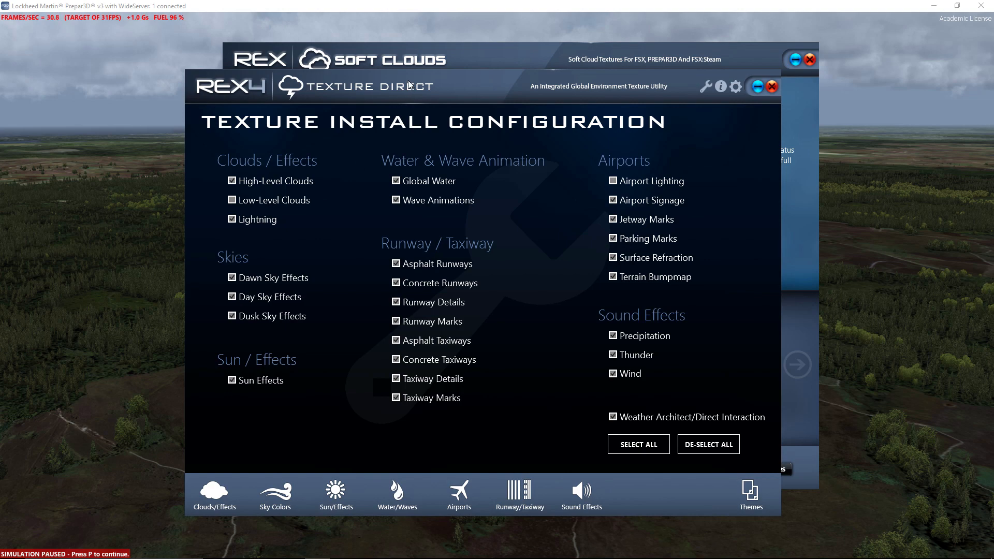
mouse_move(410, 81)
left_mouse_down()
mouse_move(428, 144)
mouse_move(404, 98)
left_mouse_up()
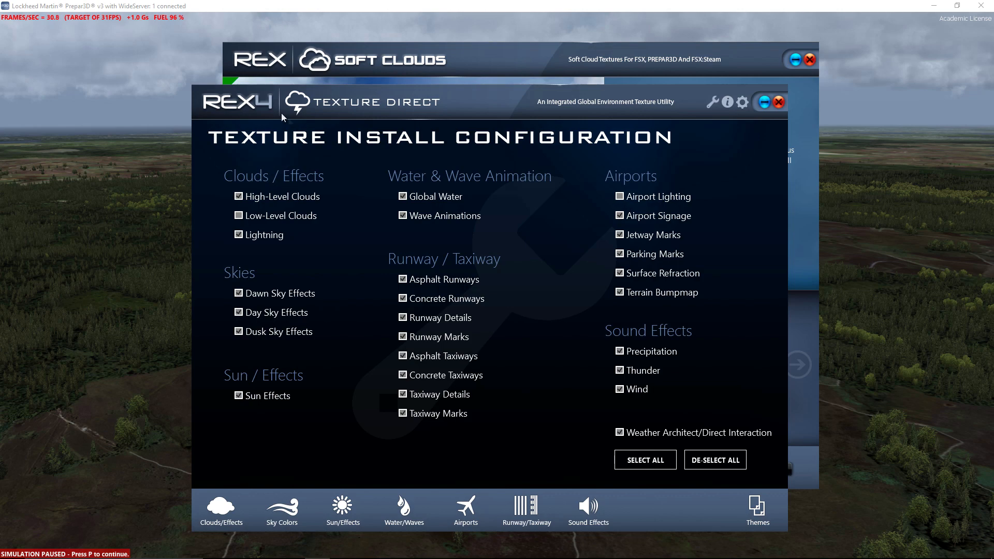
left_click(743, 102)
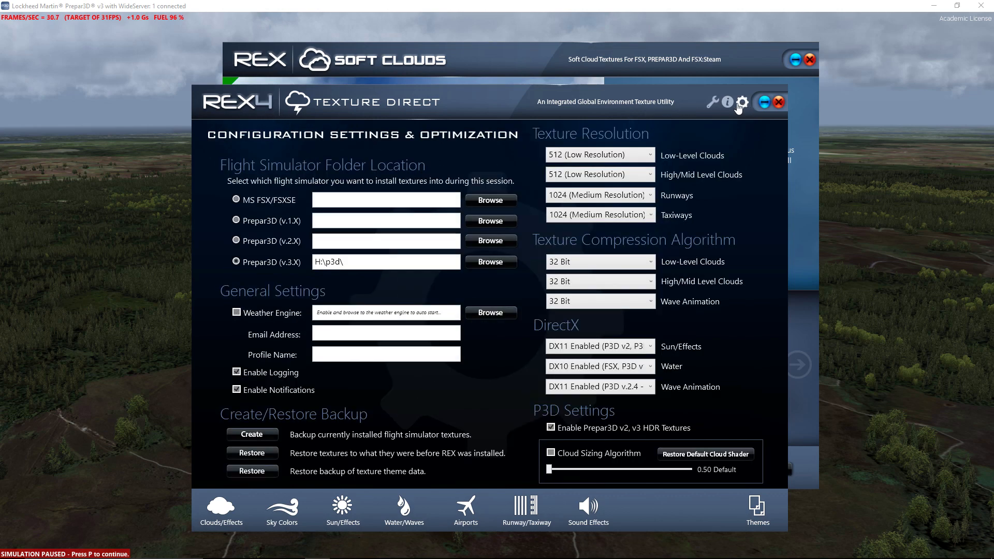
left_click(757, 513)
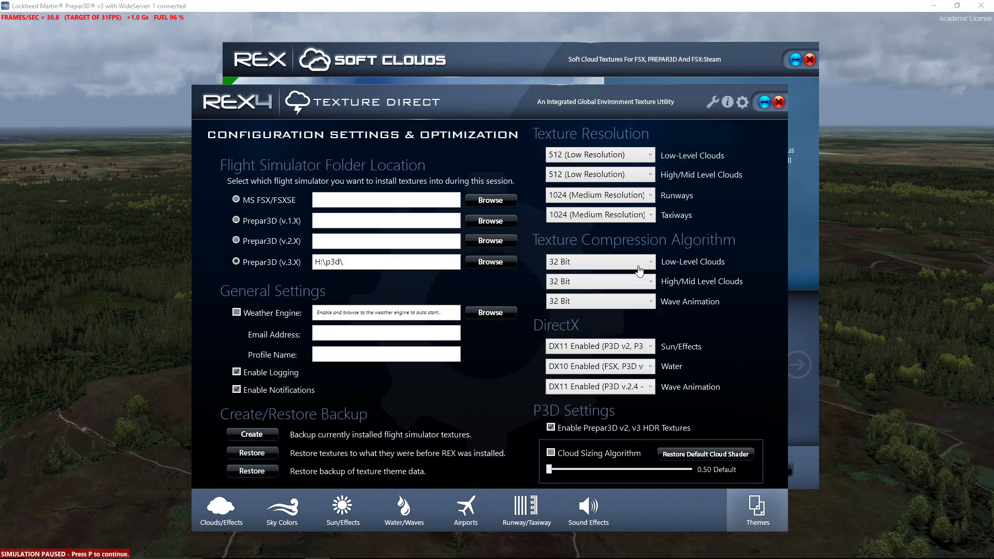
left_click(764, 516)
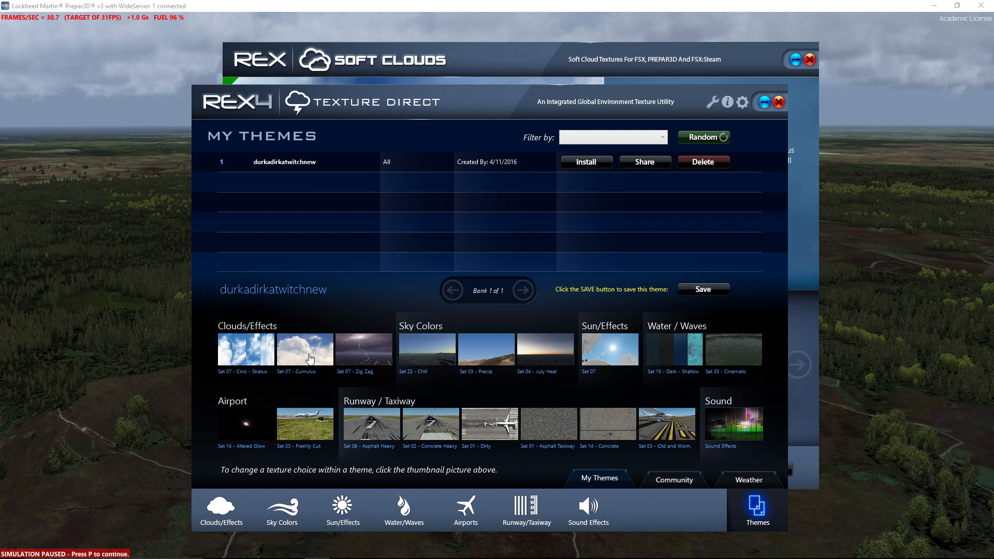
- Uncover the REX Soft Clouds window to view Set 16, and move Texture Direct back in front of it
left_click_drag(504, 93, 581, 313)
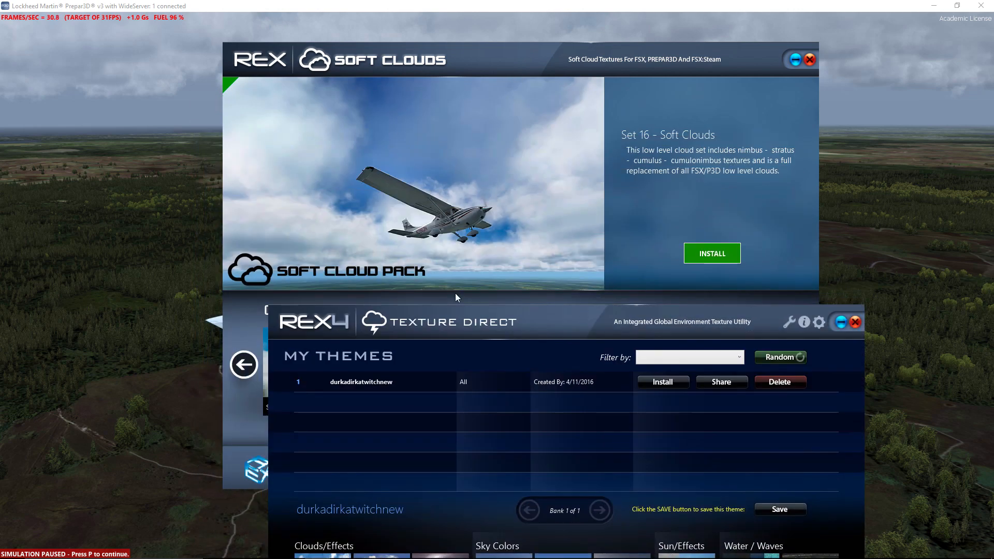
left_click_drag(480, 315, 393, 67)
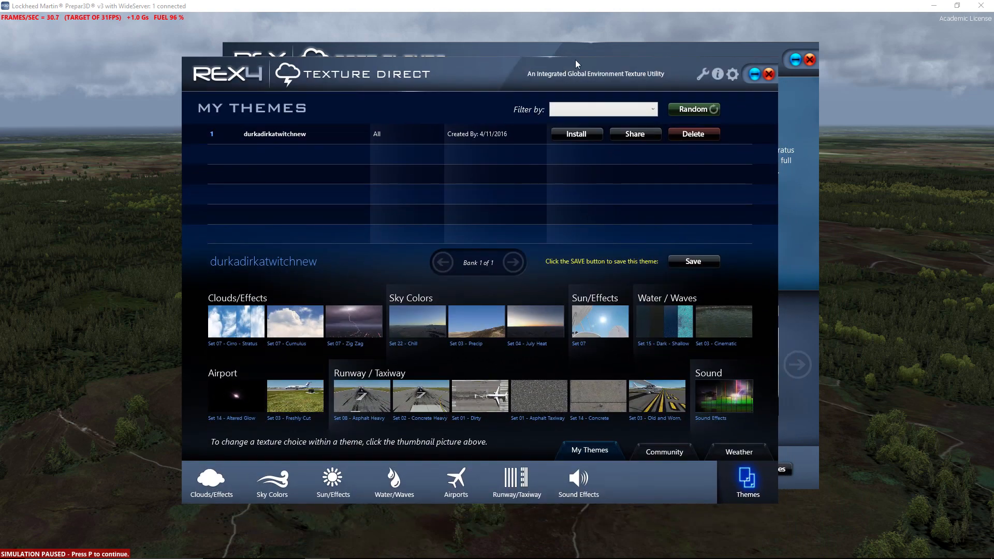
- Move the REX4 Texture Direct and REX Soft Clouds windows off this screen
left_click_drag(637, 62, 0, 68)
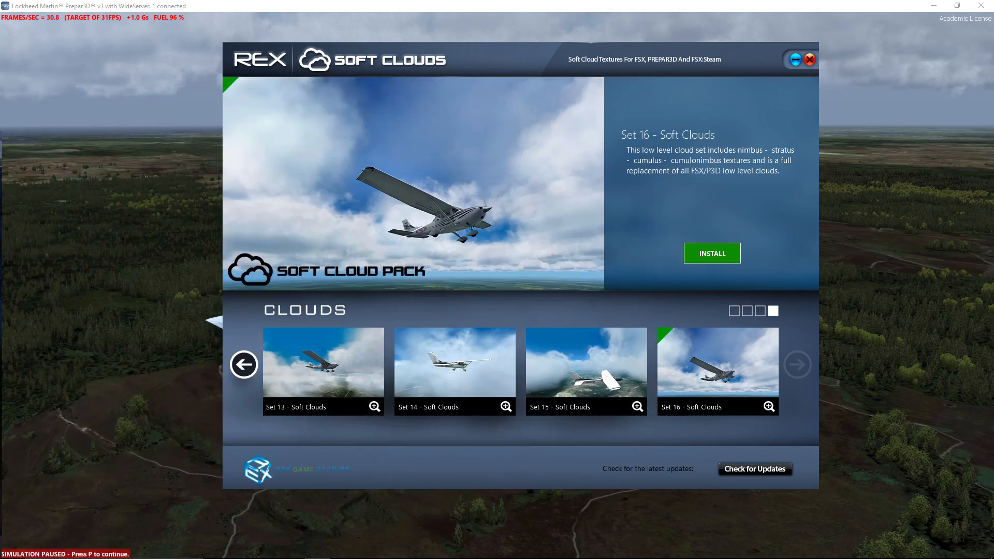
left_click_drag(567, 49, 0, 109)
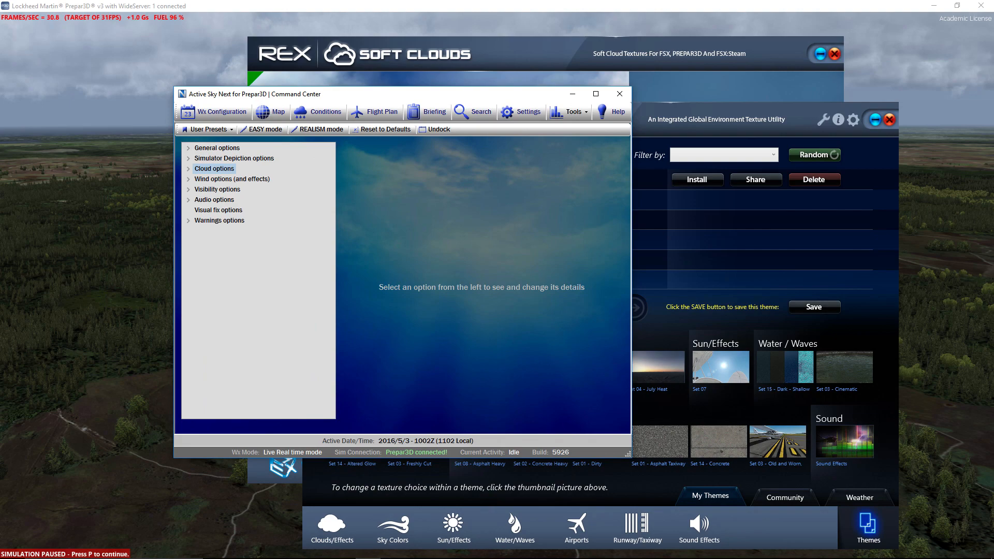
- Bring the web browser onto this screen, show the FTX Global Base Pack page and maximize the window
left_click_drag(0, 259, 440, 13)
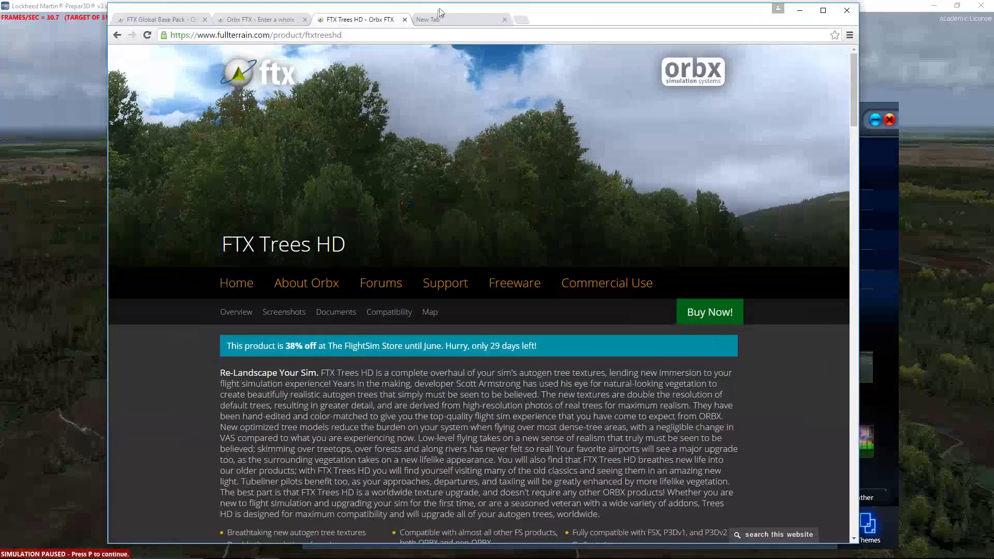
left_click(173, 20)
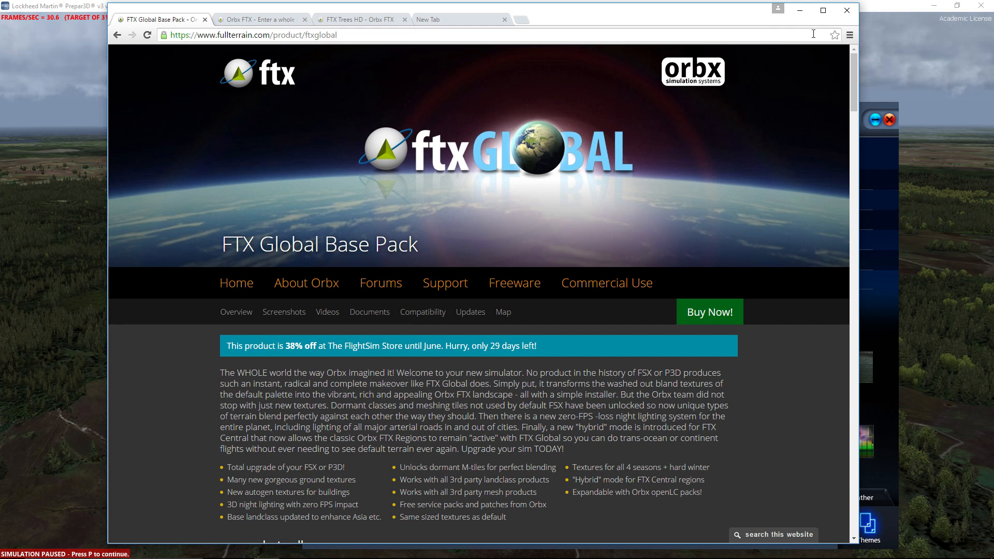
left_click(824, 11)
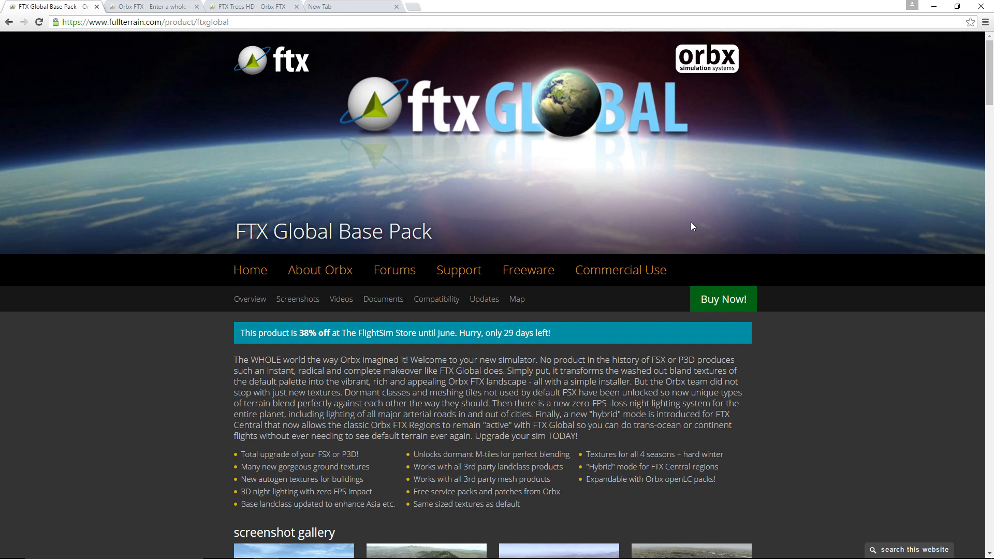
- Open the FTX Global Vector page from the Orbx home page's global product range and view its description and feature list
left_click(148, 7)
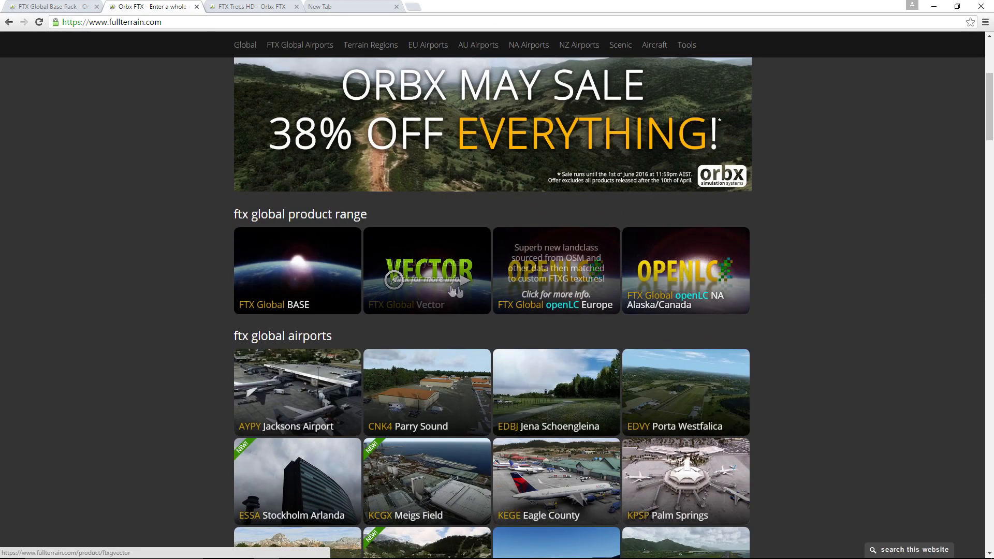
left_click(426, 288)
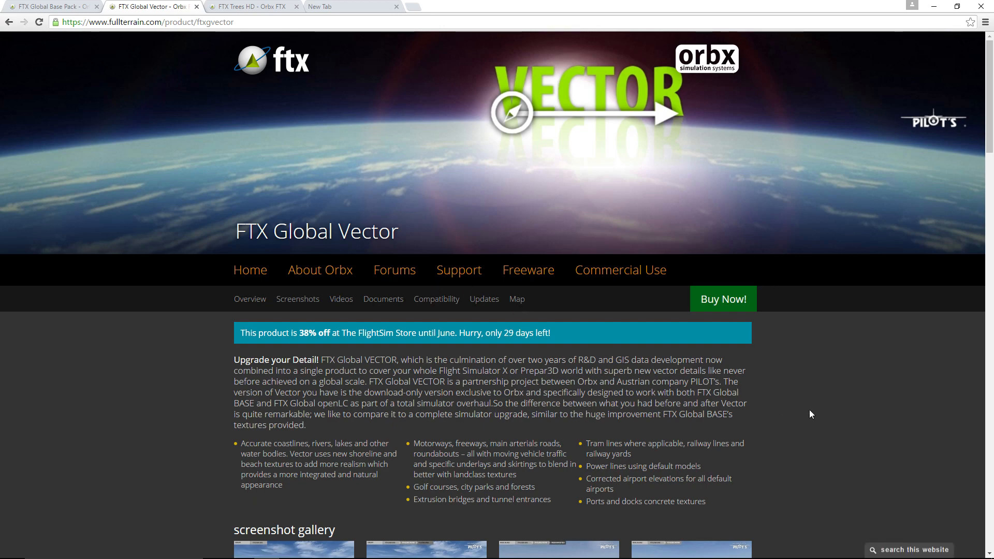
scroll(810, 412, "down", 1)
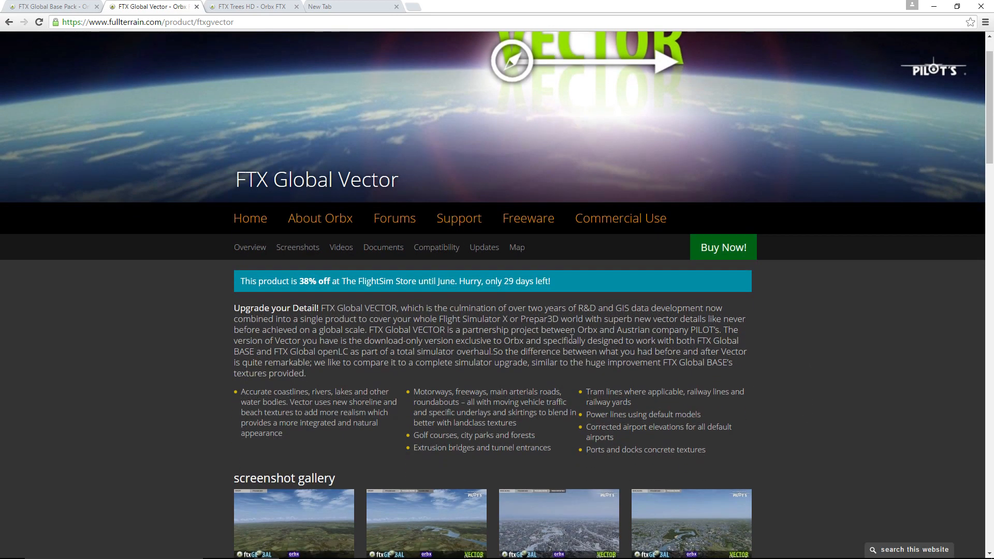
scroll(572, 339, "down", 4)
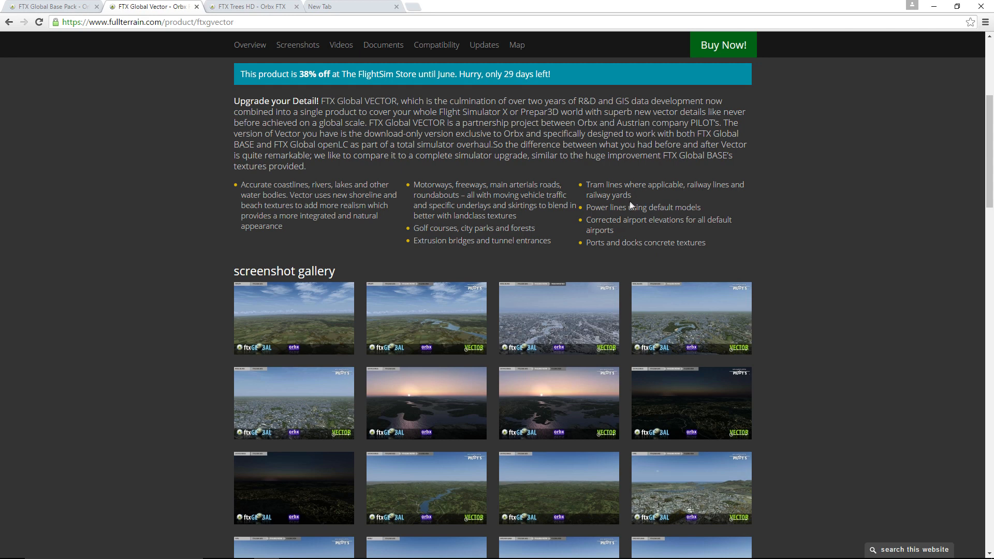
- Highlight the arterial roads and "Golf courses, city parks and forests" features of FTX Global Vector and review the rest of the page
left_click_drag(490, 186, 541, 186)
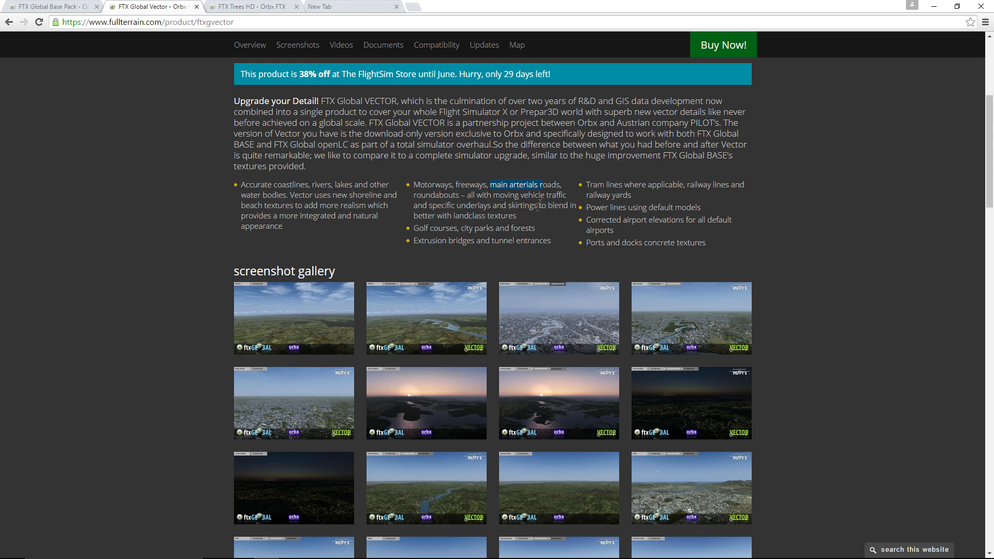
left_click_drag(420, 229, 535, 228)
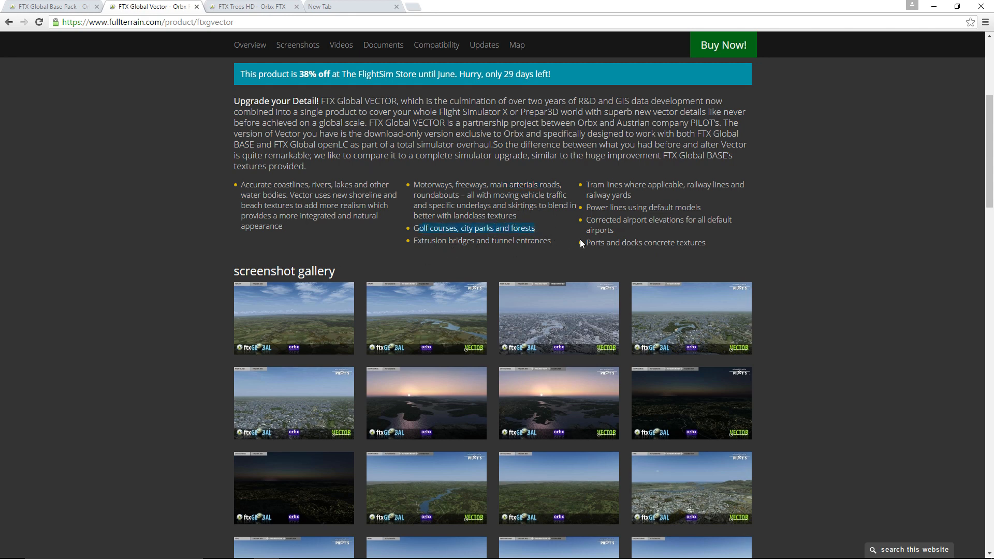
scroll(448, 238, "up", 5)
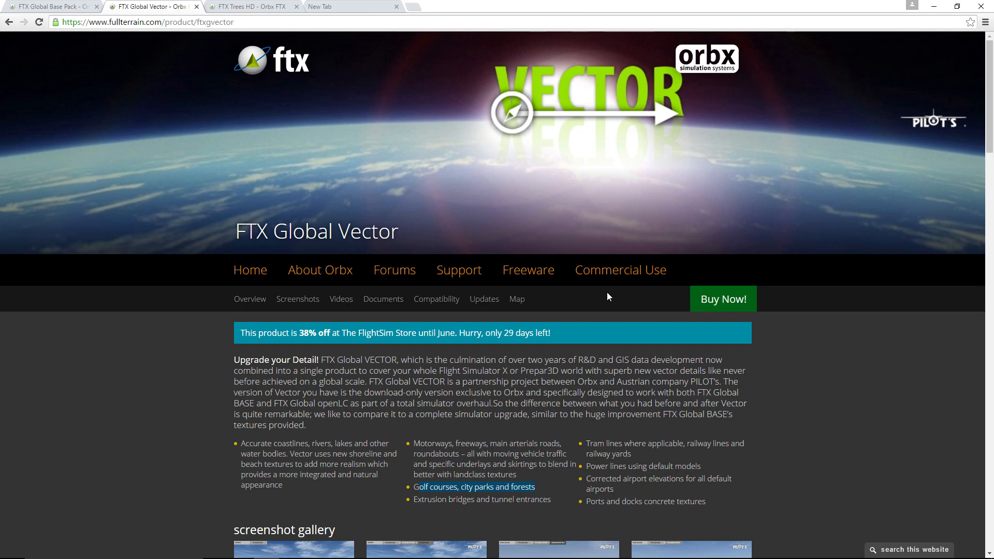
scroll(608, 299, "down", 5)
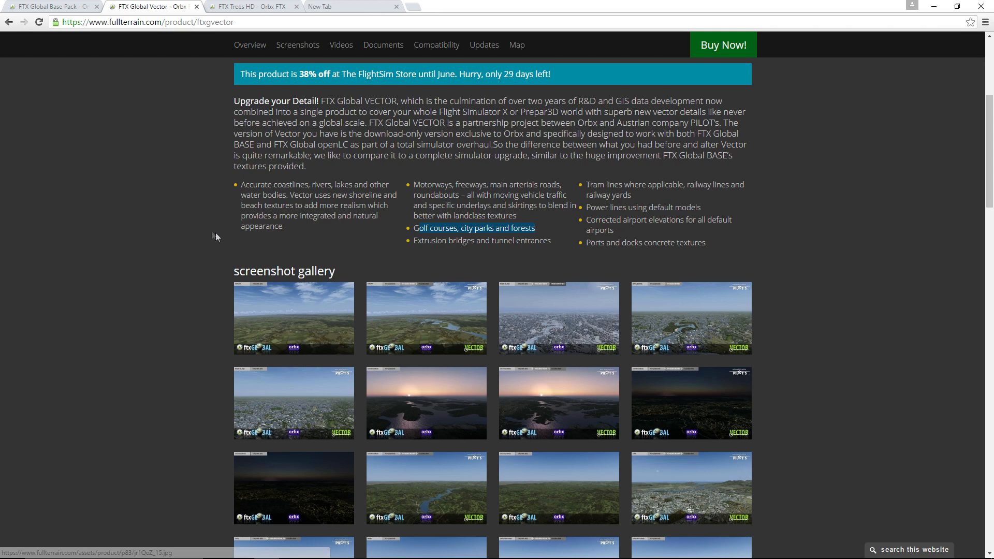
scroll(209, 231, "up", 3)
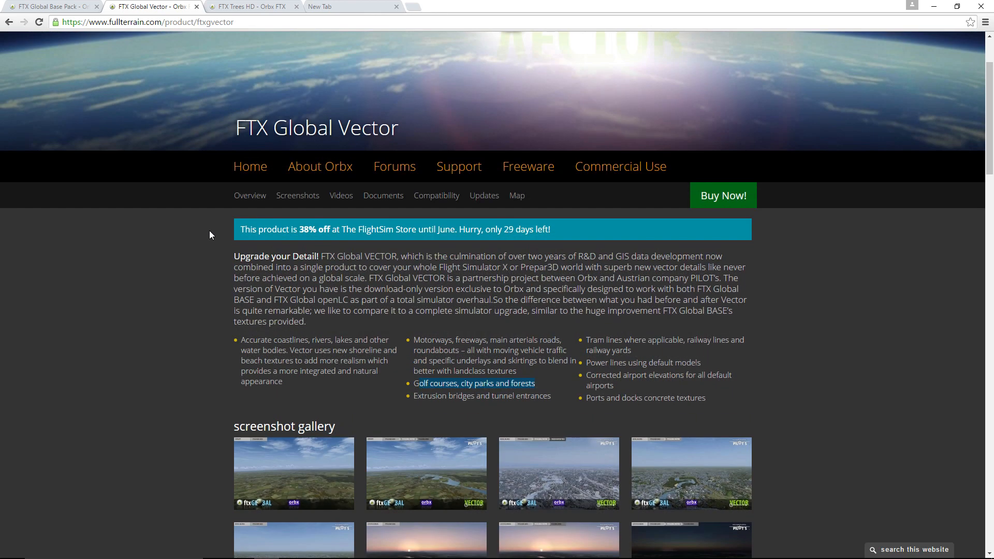
- Return to the Orbx product range, open FTX Global openLC Europe and highlight its note about requiring FTX Global Base
left_click(9, 22)
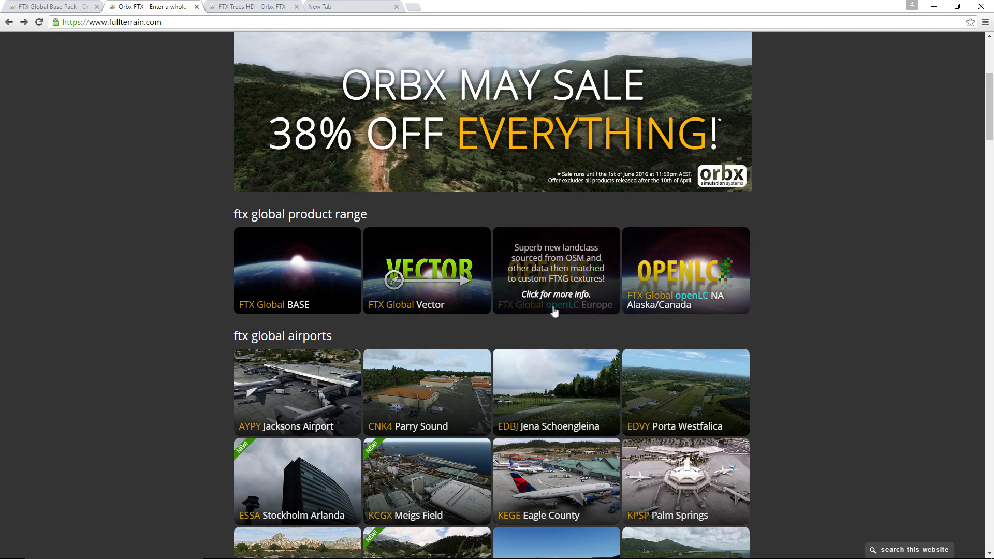
left_click(566, 281)
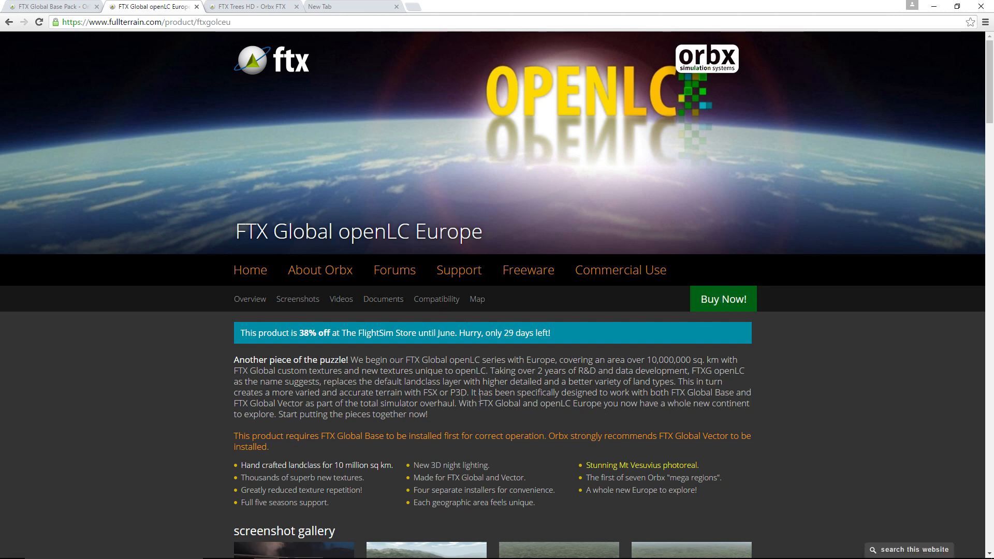
scroll(812, 402, "down", 2)
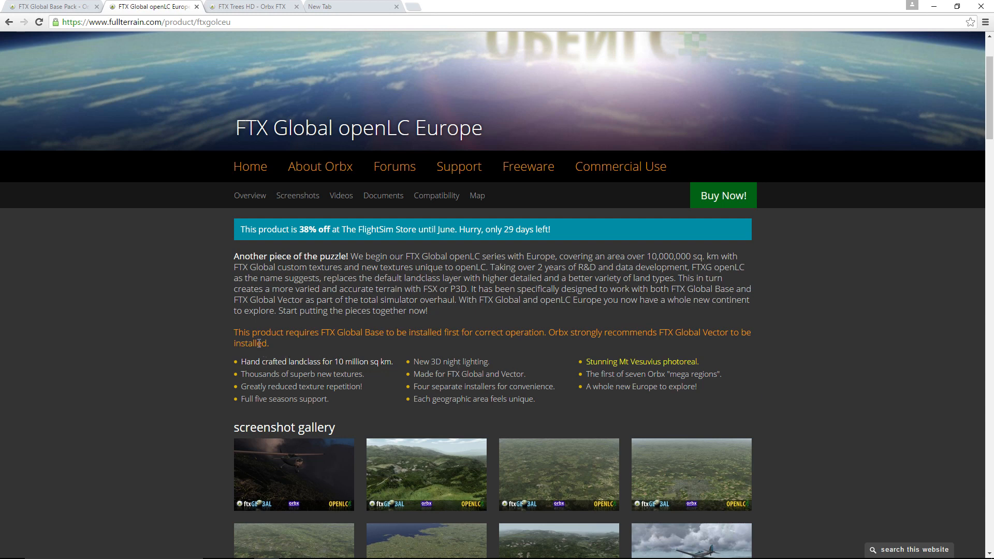
left_click_drag(234, 333, 843, 350)
left_click(845, 349)
scroll(746, 358, "down", 1)
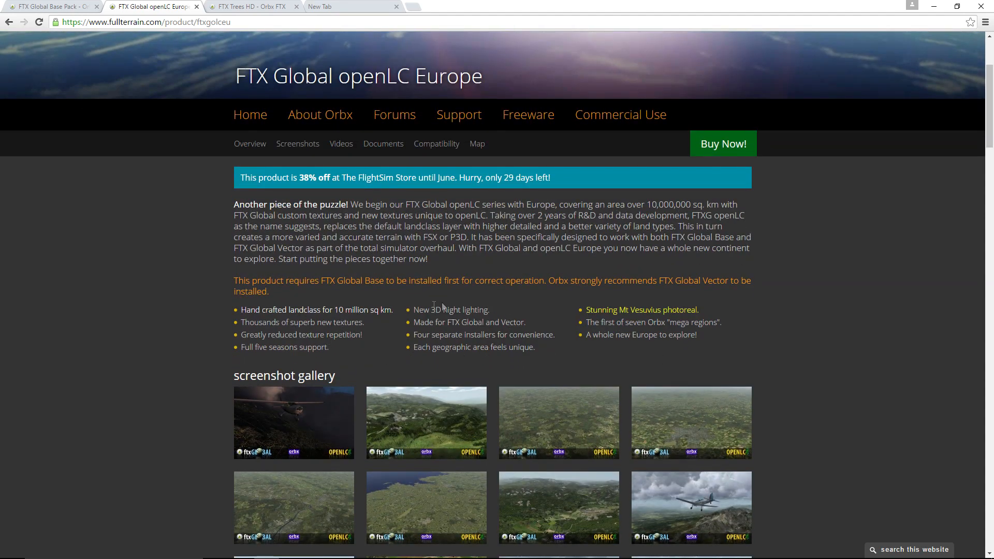
- Highlight the "3D night lighting" feature of openLC Europe and look through its screenshot gallery
left_click_drag(432, 309, 491, 309)
scroll(775, 357, "down", 8)
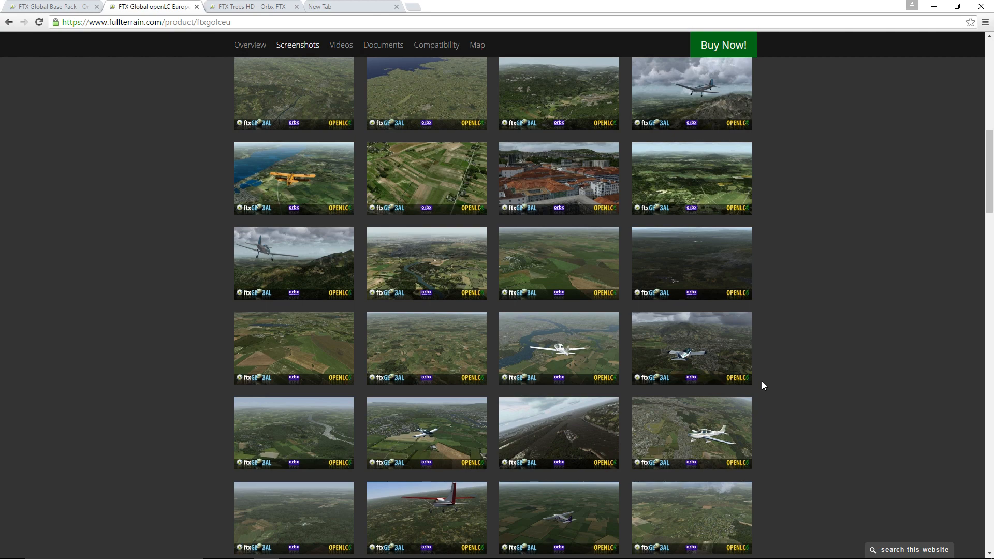
left_click_drag(990, 174, 992, 99)
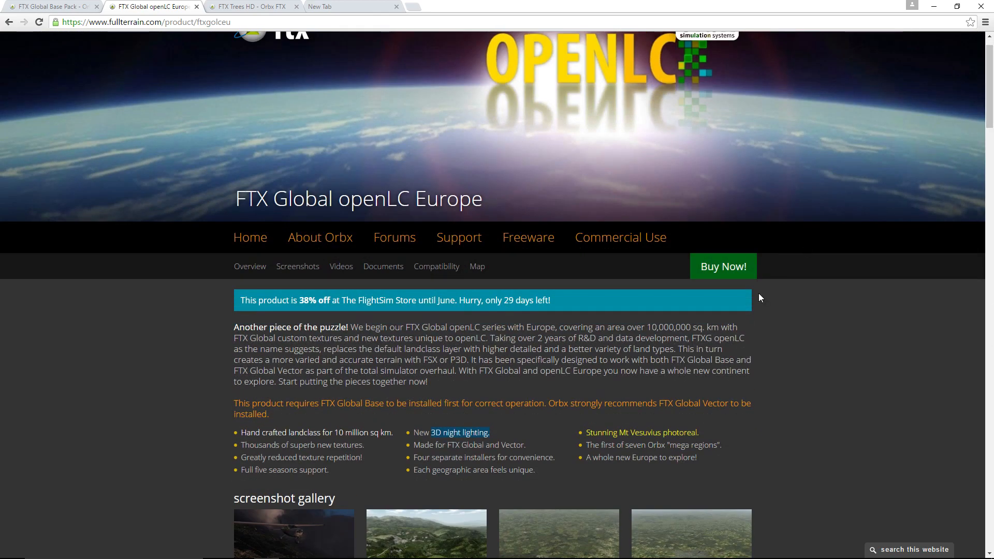
- Return to the Orbx home page and look through the FTX global airports and terrain regions
left_click(9, 21)
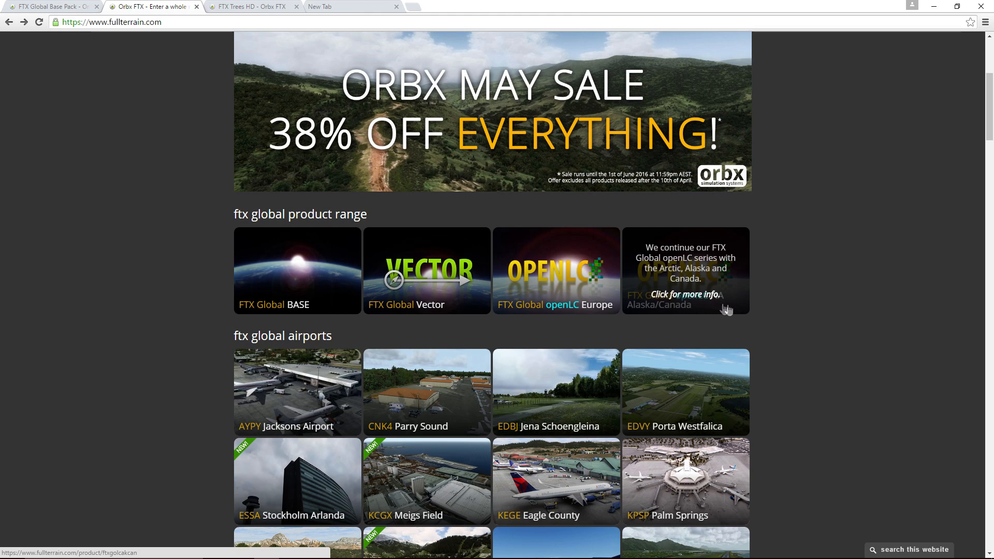
scroll(800, 303, "down", 3)
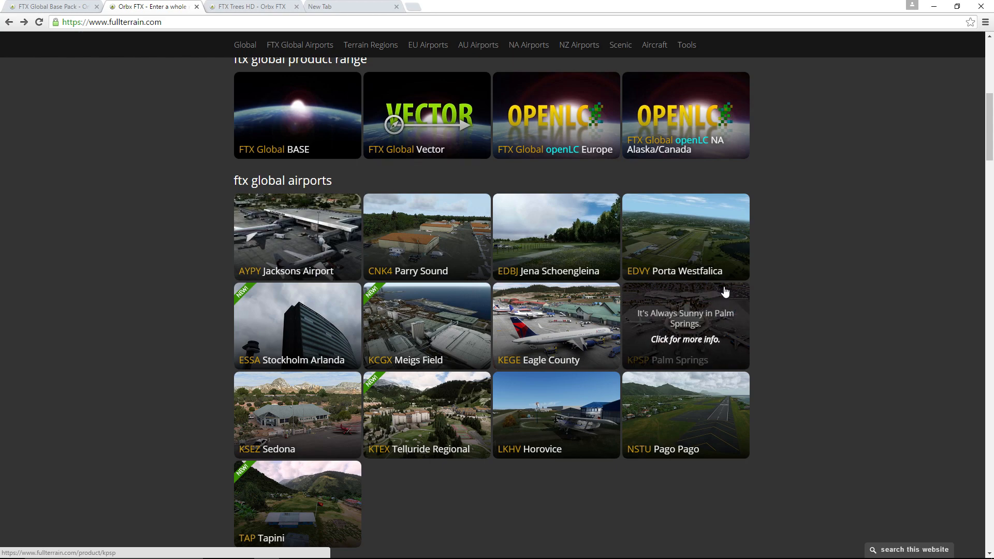
scroll(722, 292, "down", 1)
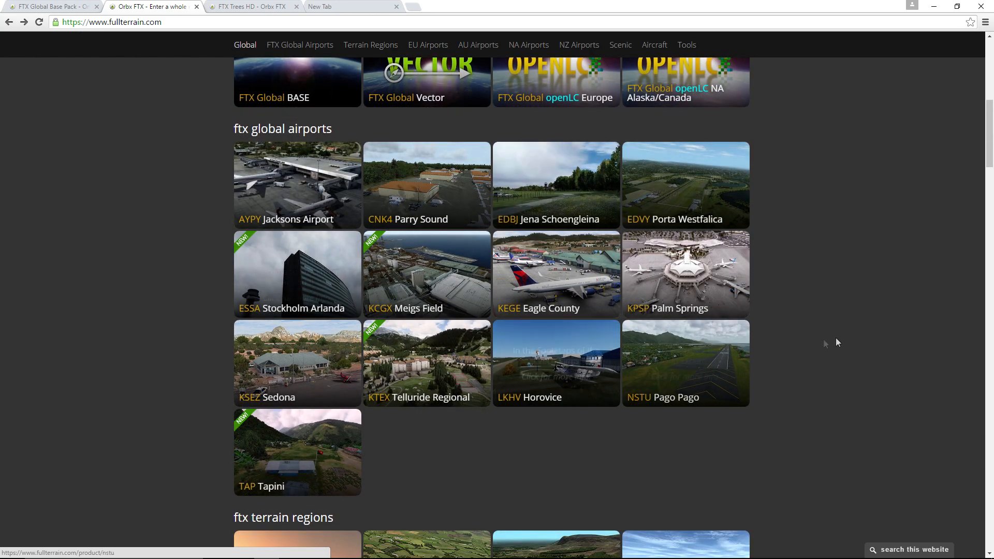
scroll(841, 333, "down", 7)
scroll(828, 316, "up", 2)
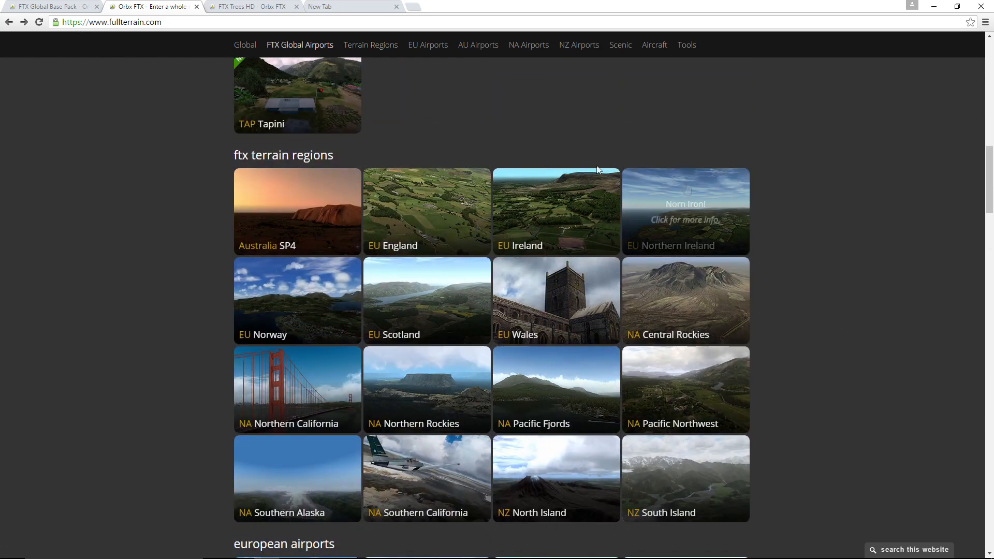
scroll(817, 302, "down", 1)
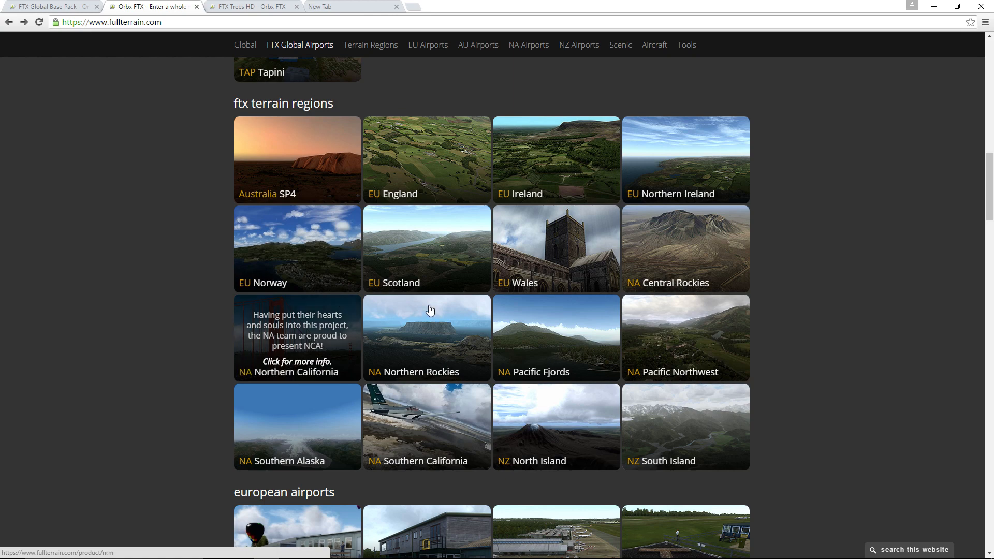
scroll(681, 373, "down", 2)
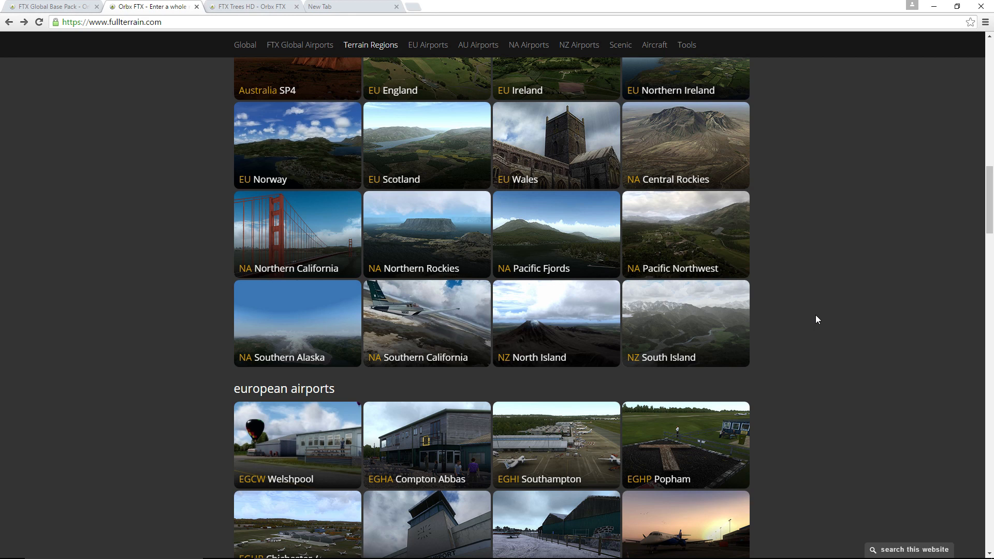
- Open the New Zealand South Island region page and view several enlarged images from its screenshot gallery
left_click(725, 316)
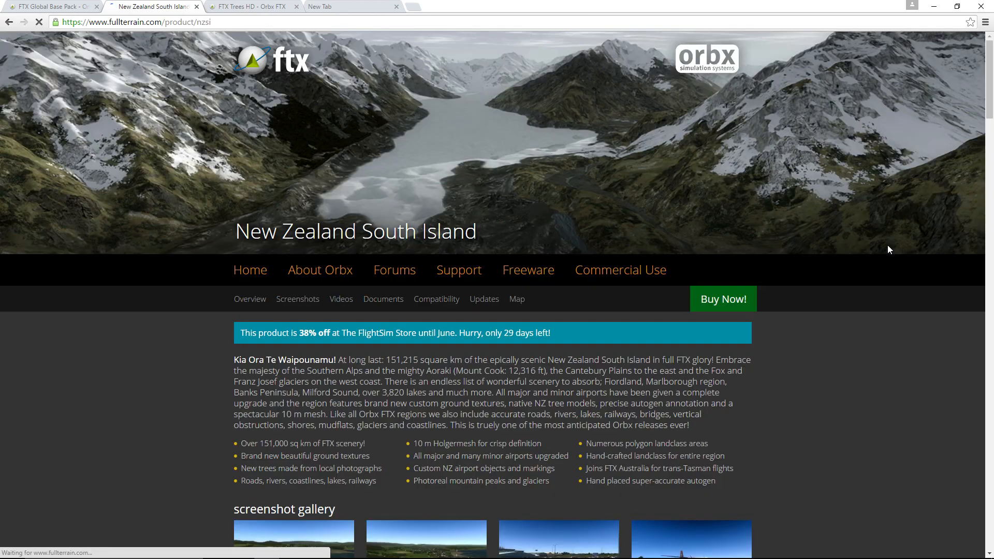
left_click_drag(989, 69, 979, 255)
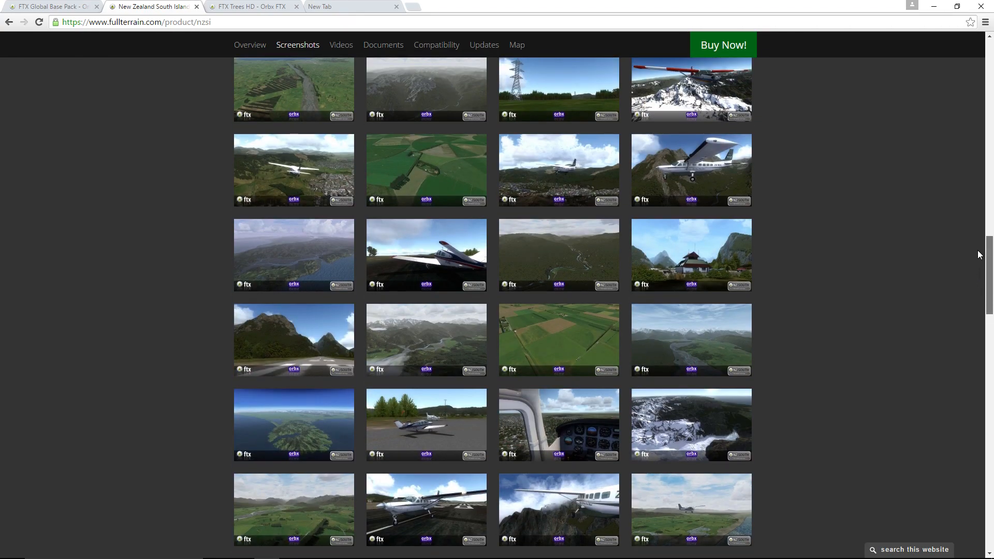
left_click(689, 104)
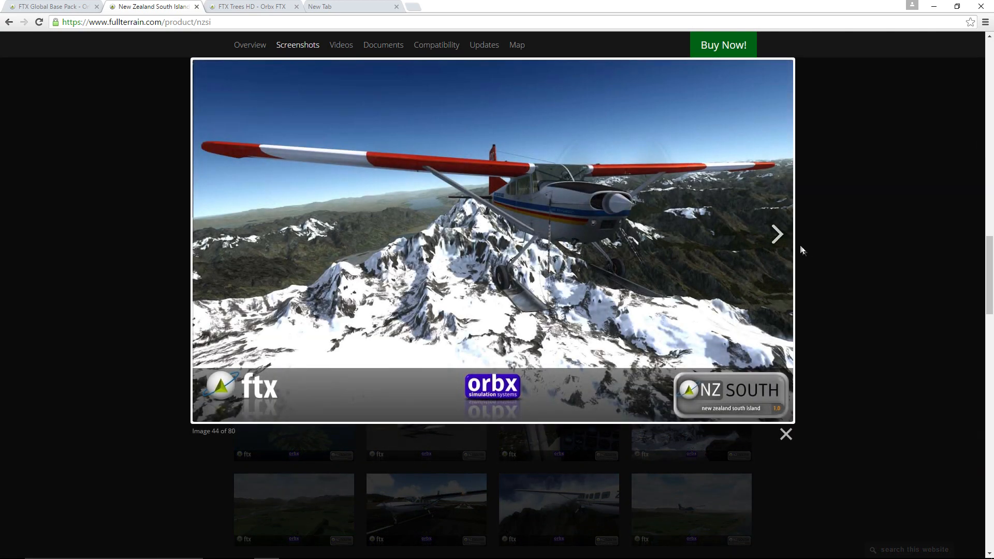
left_click(782, 229)
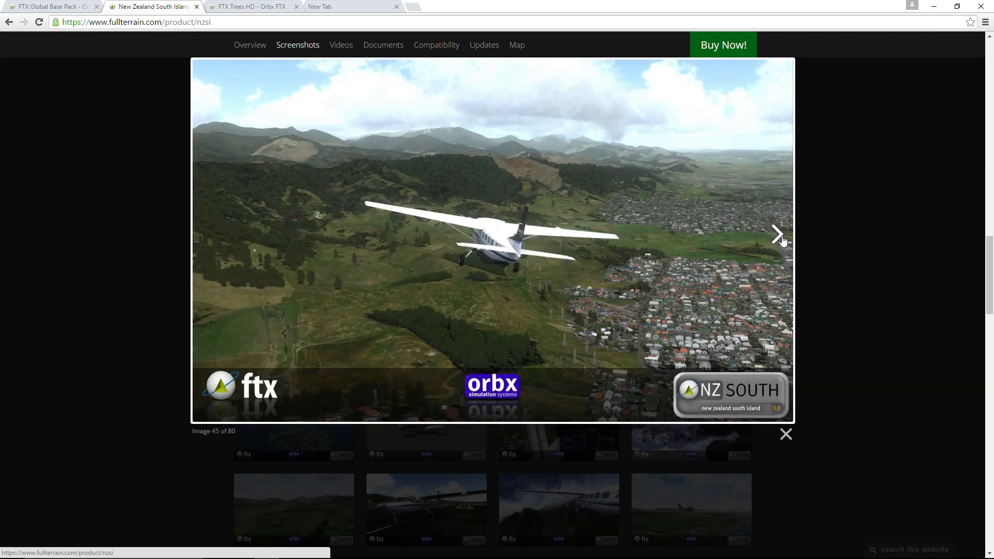
left_click(781, 234)
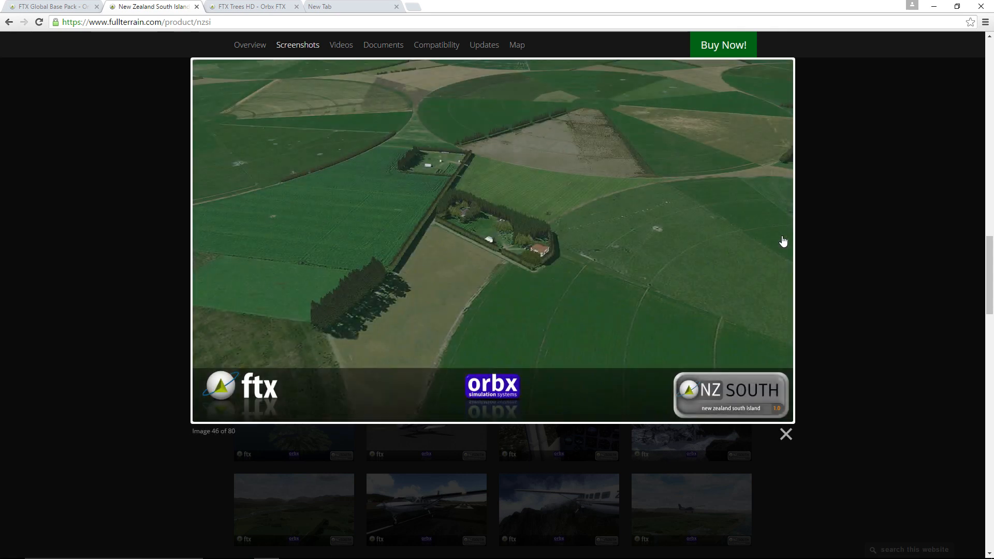
left_click(783, 238)
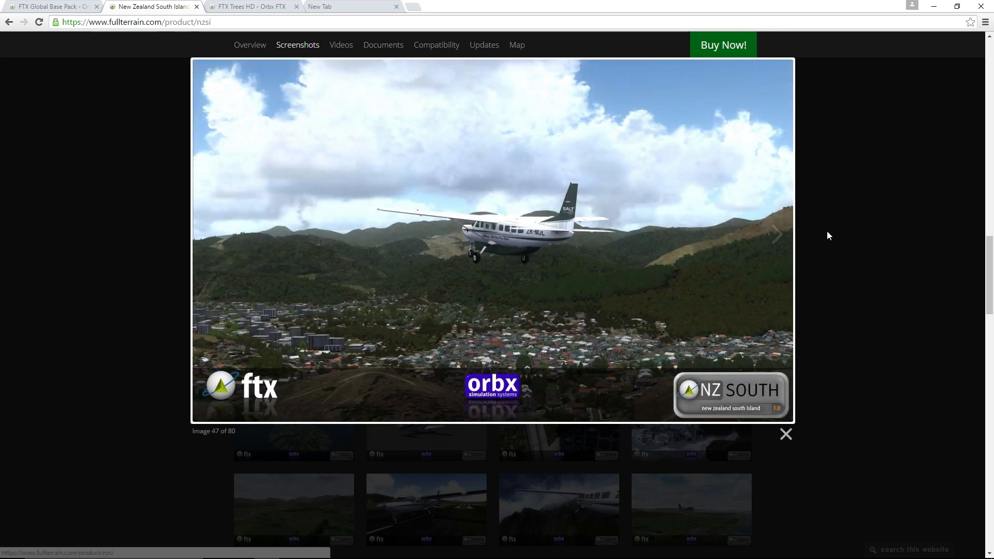
left_click(828, 231)
left_click_drag(989, 277, 980, 66)
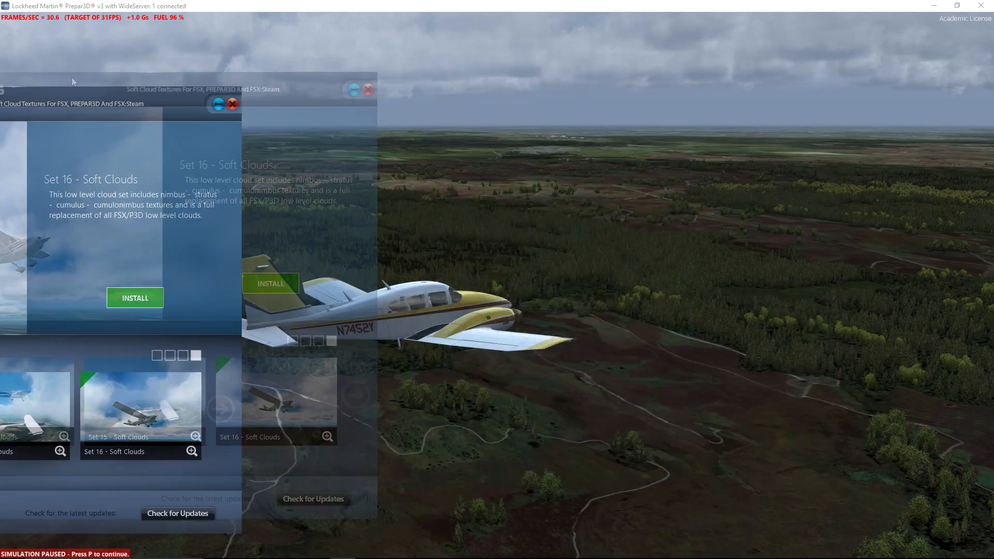
- Open the simulator's Graphics settings and view the list of saved display profiles, keeping the Custom profile
key("alt")
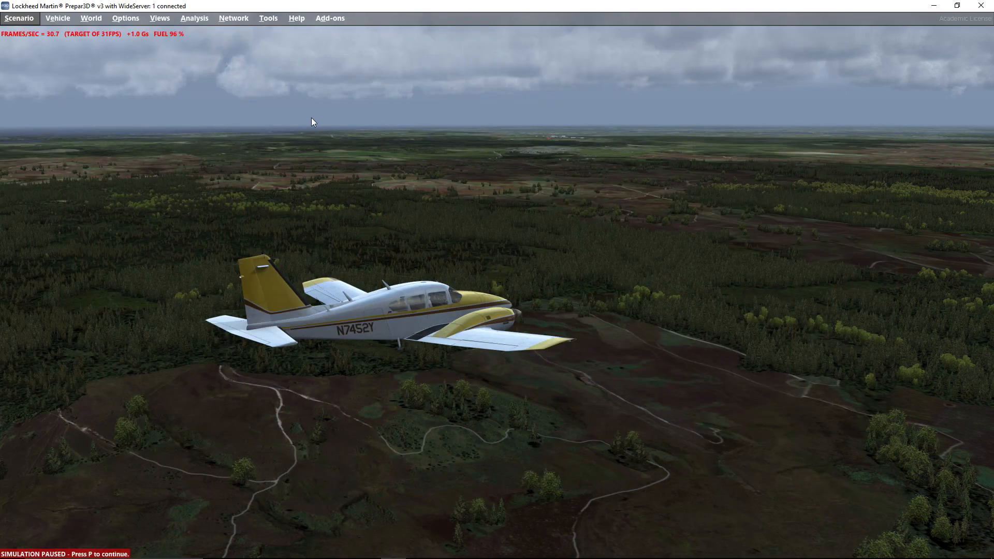
left_click(127, 18)
left_click(155, 117)
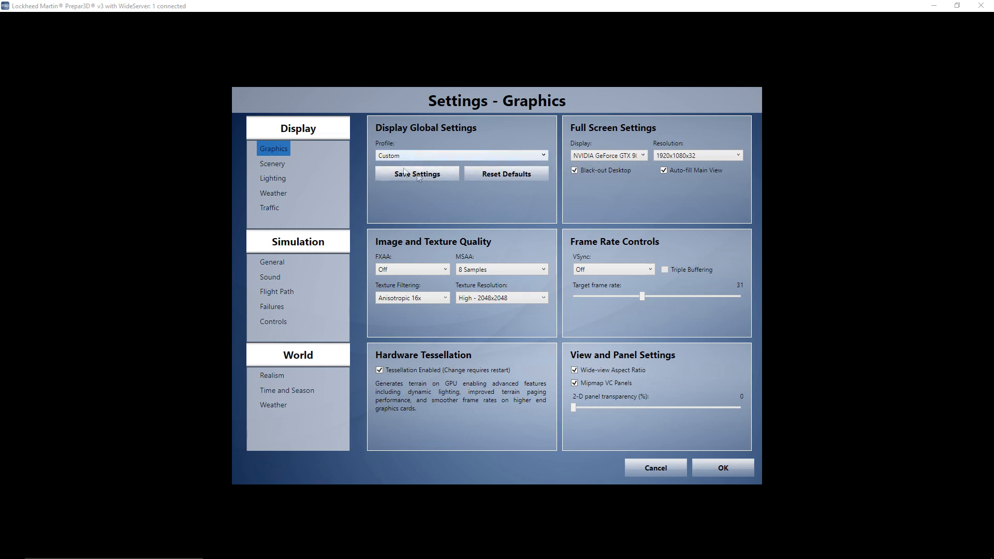
left_click(543, 154)
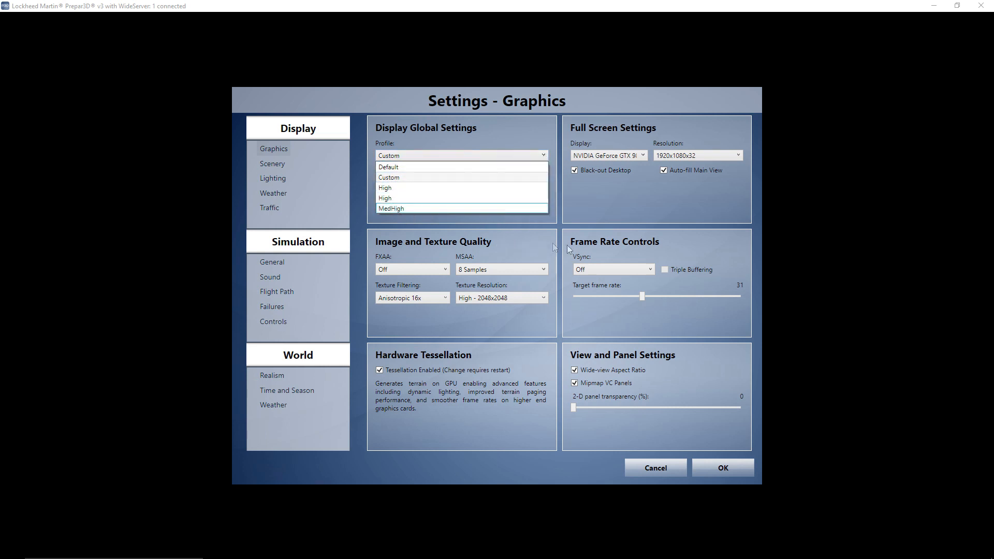
left_click(630, 199)
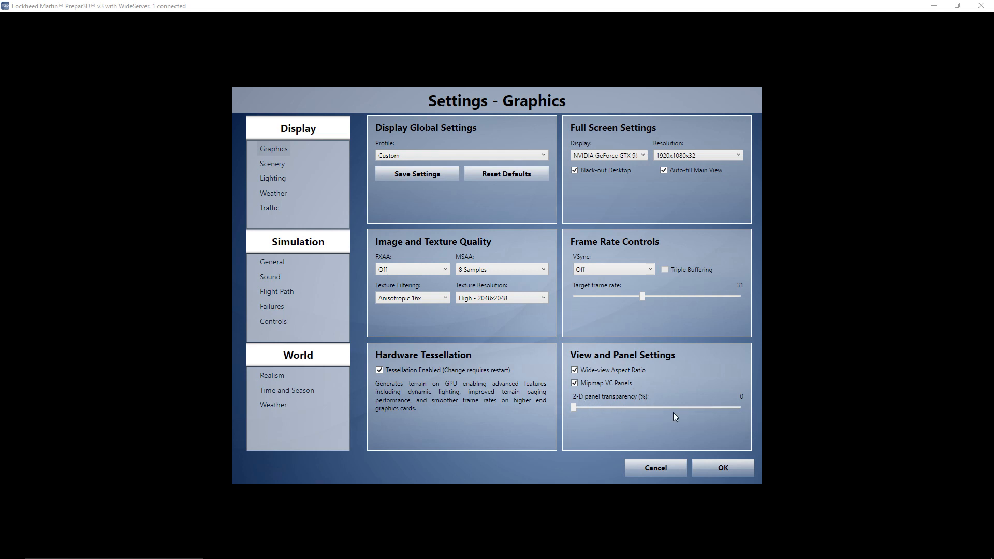
- Show the Scenery display settings to examine the terrain, scenery object, water and special effects options
left_click(269, 164)
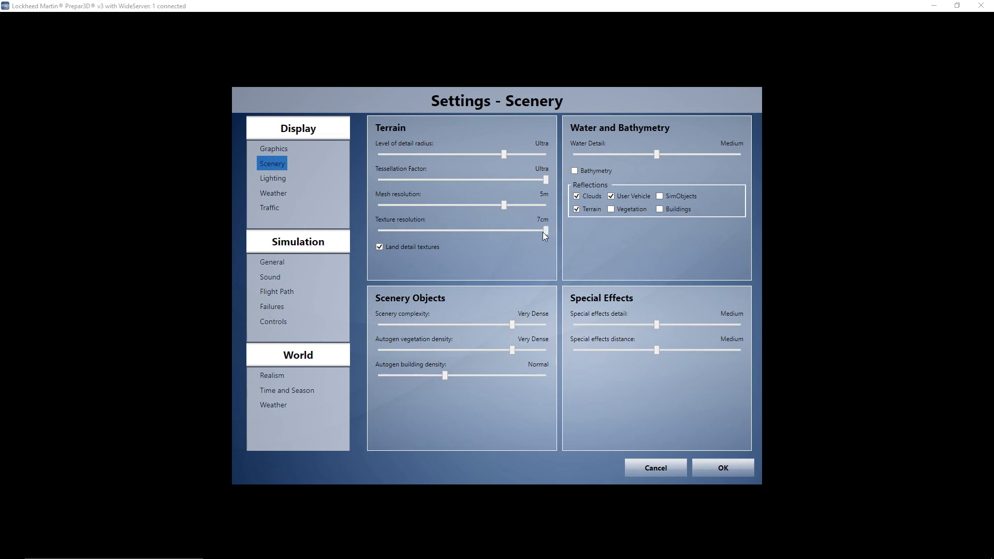
- Try other levels for texture resolution, scenery complexity and autogen densities, returning them to 7cm, Very Dense, Very Dense and Normal
left_click_drag(543, 232, 516, 232)
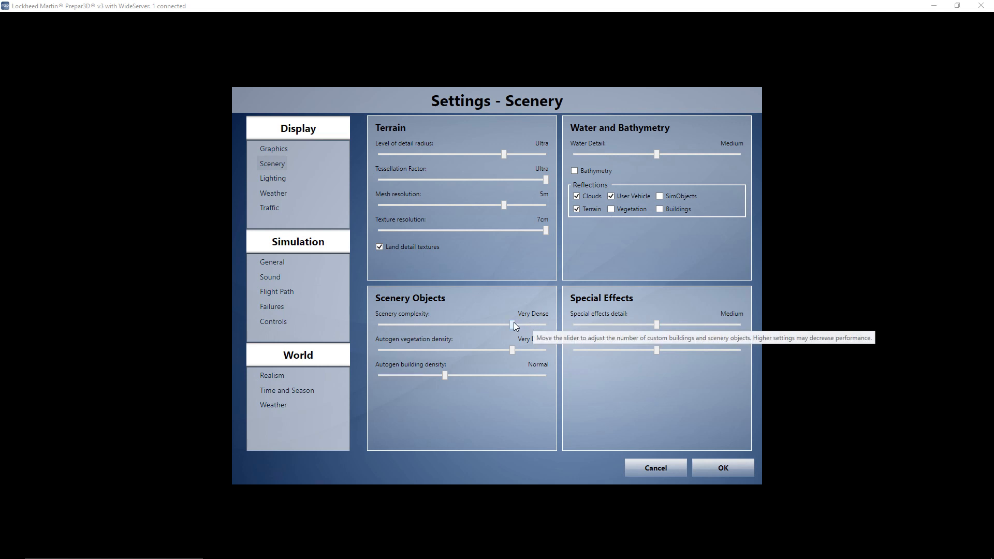
left_click_drag(514, 324, 547, 324)
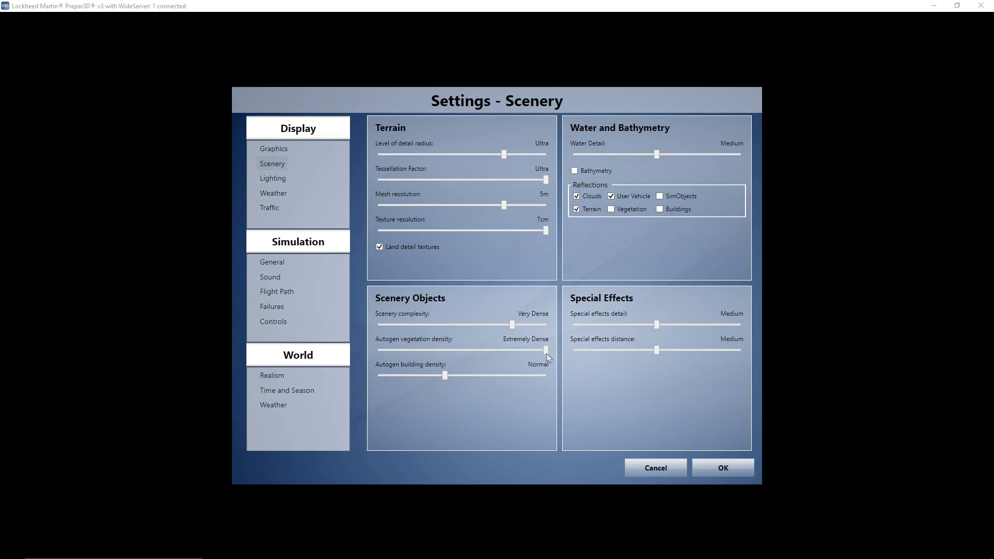
left_click_drag(544, 350, 519, 351)
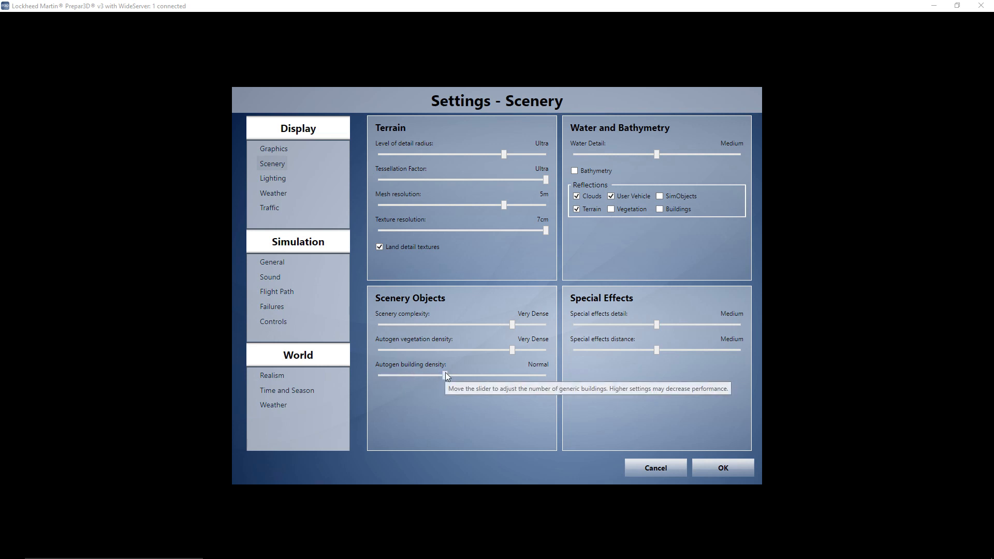
left_click_drag(486, 374, 449, 372)
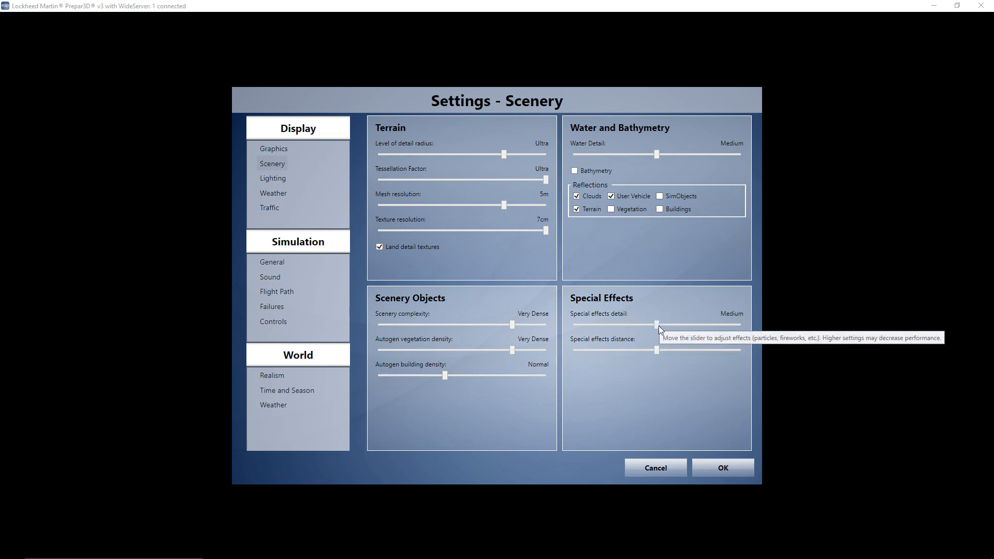
- Try another level for special effects detail and return it to Medium
mouse_move(656, 322)
left_mouse_down()
mouse_move(703, 319)
mouse_move(650, 323)
left_mouse_up()
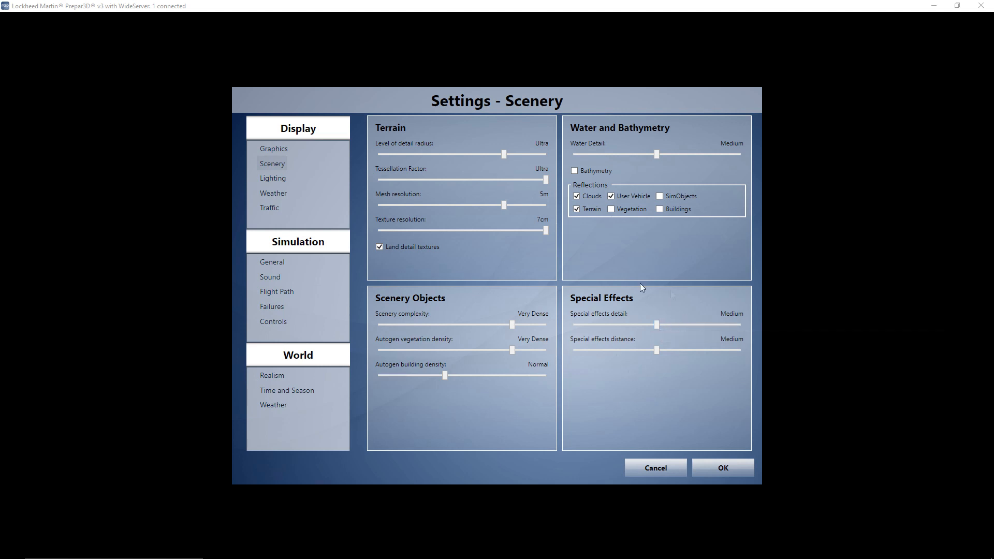
left_click(695, 324)
left_click(662, 326)
- In the Lighting display settings, enable HDR Lighting and set its saturation to 1.20
left_click(278, 181)
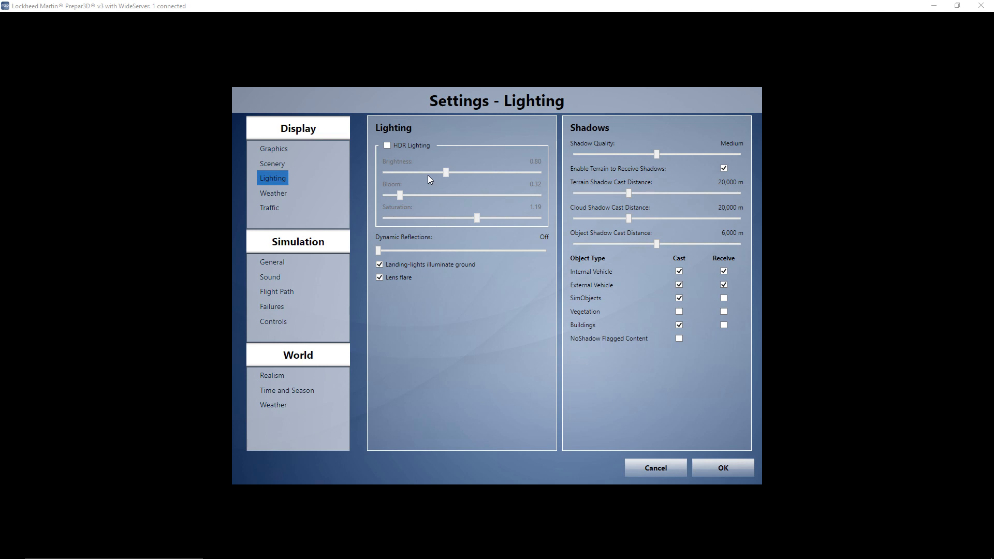
left_click(387, 145)
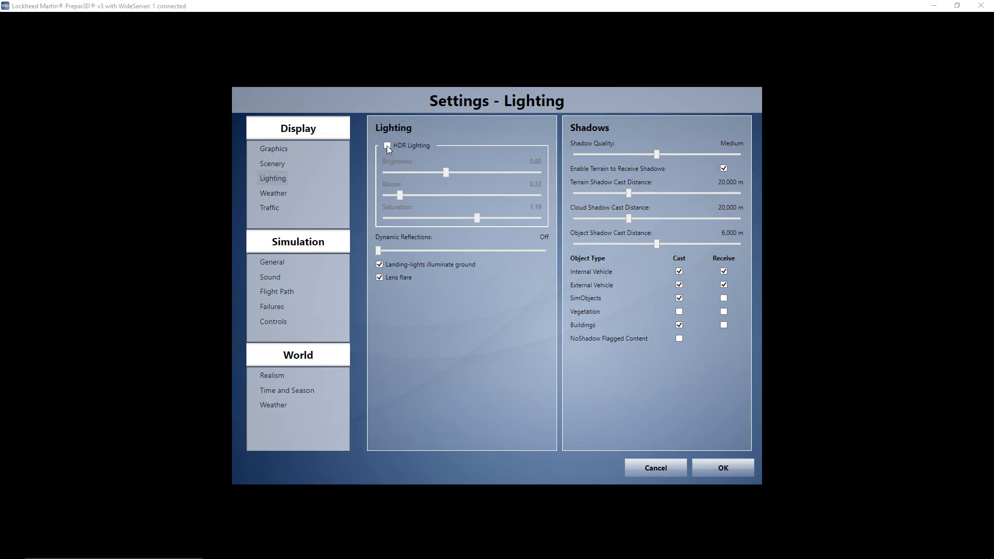
left_click(387, 145)
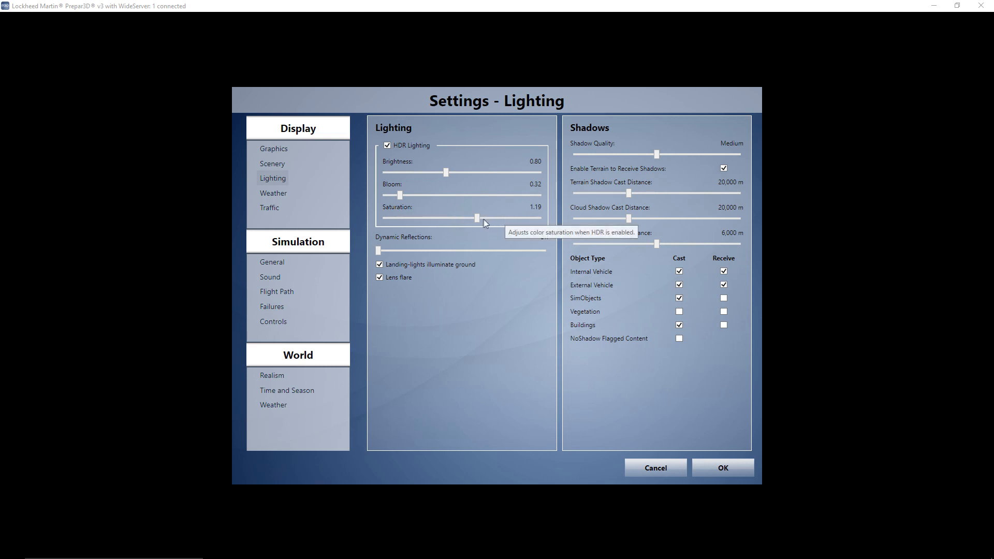
left_click_drag(479, 219, 480, 219)
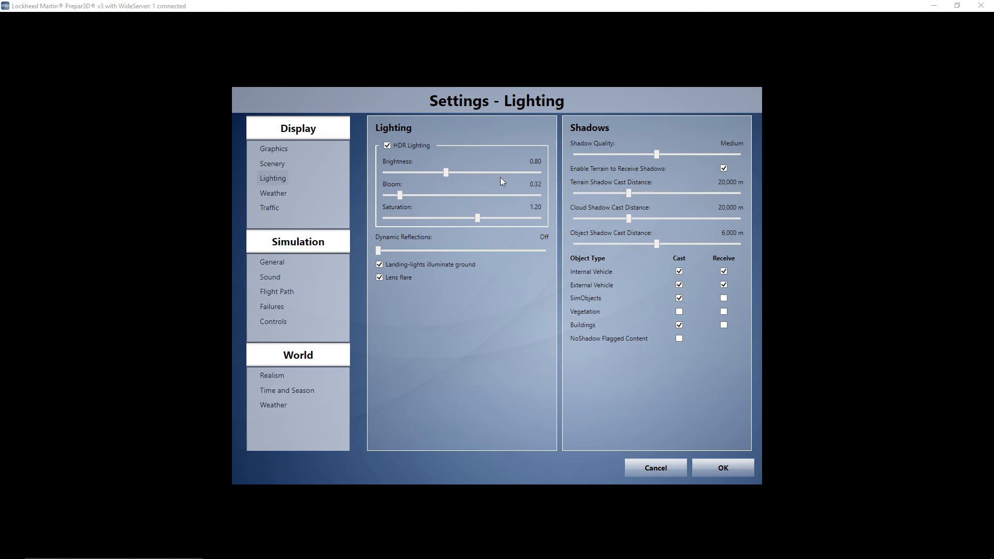
- Show the Weather display settings and examine the cloud draw distance range and thermal visualization choices, keeping 60 mi and None
left_click(278, 194)
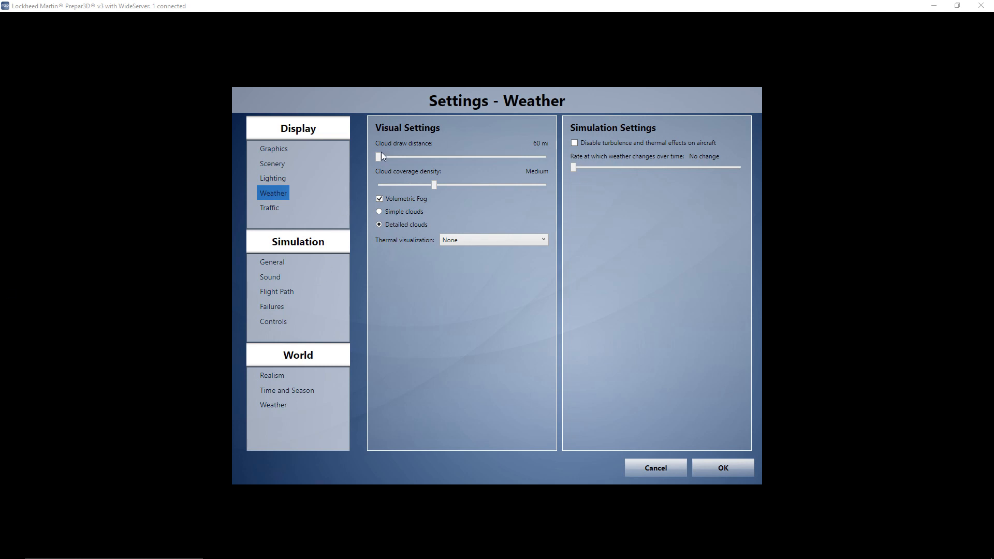
left_click_drag(384, 157, 470, 163)
left_click(398, 158)
left_click(397, 158)
left_click(542, 239)
left_click(542, 239)
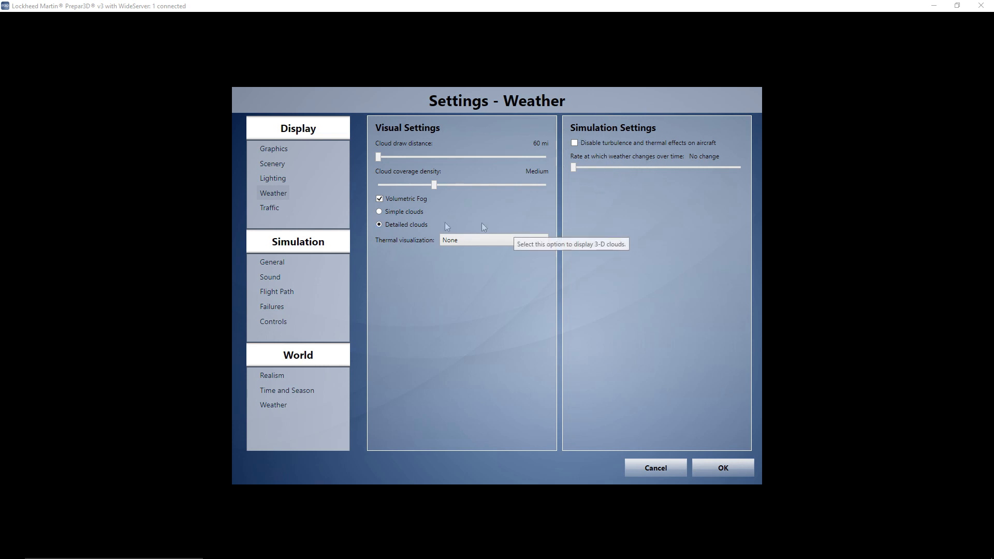
- Review the Traffic display settings and the Simulation pages for General, Sound, Flight Path, Failures and Controls
left_click(270, 208)
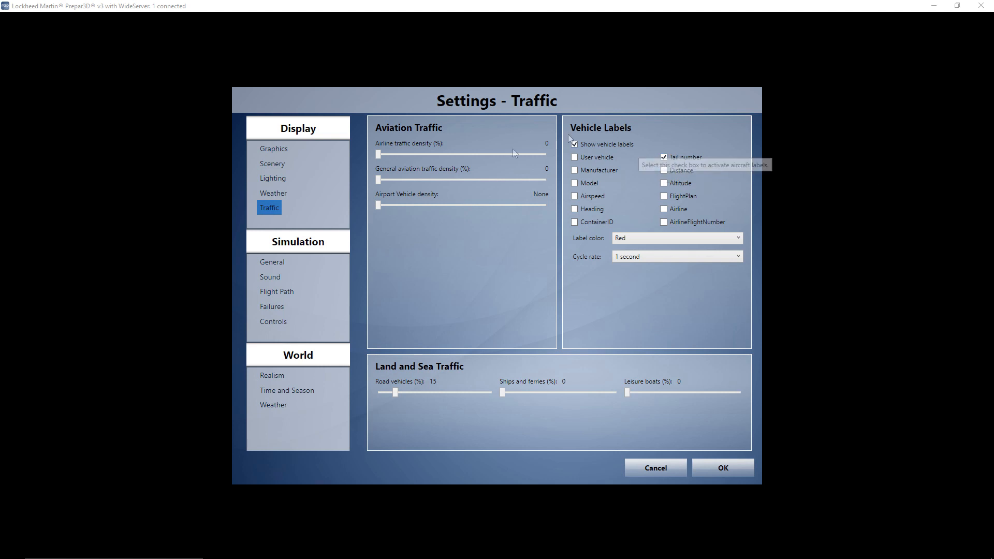
left_click(273, 263)
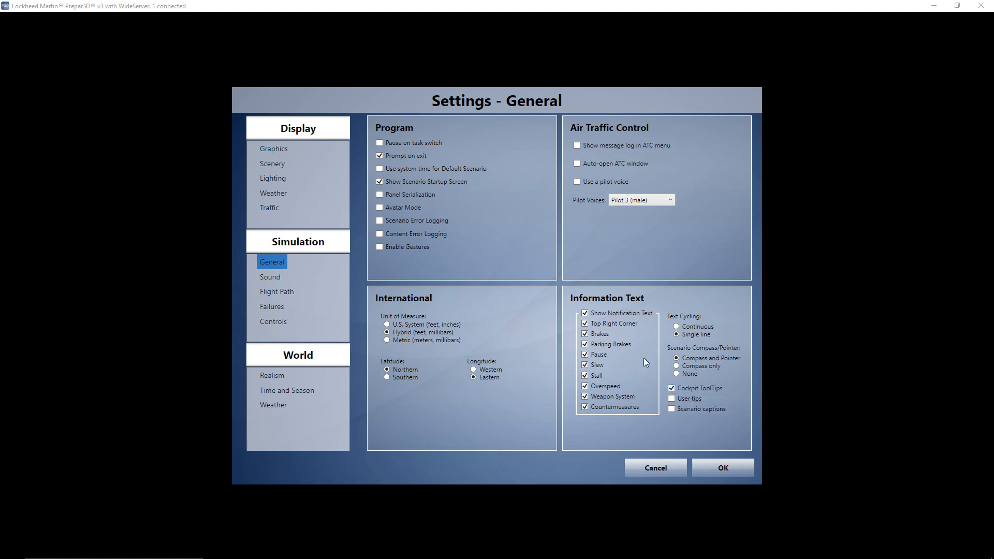
left_click(267, 280)
left_click(277, 292)
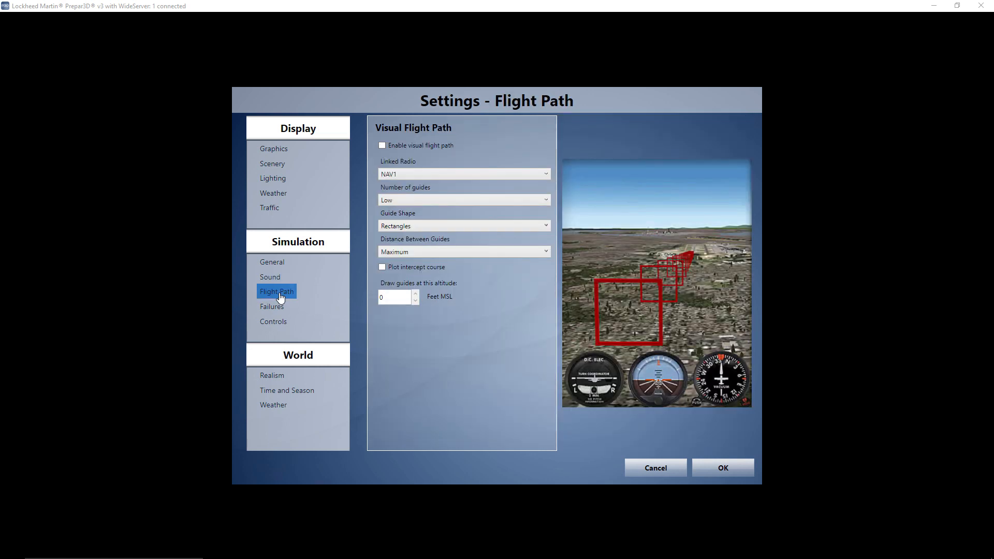
left_click(272, 307)
left_click(281, 327)
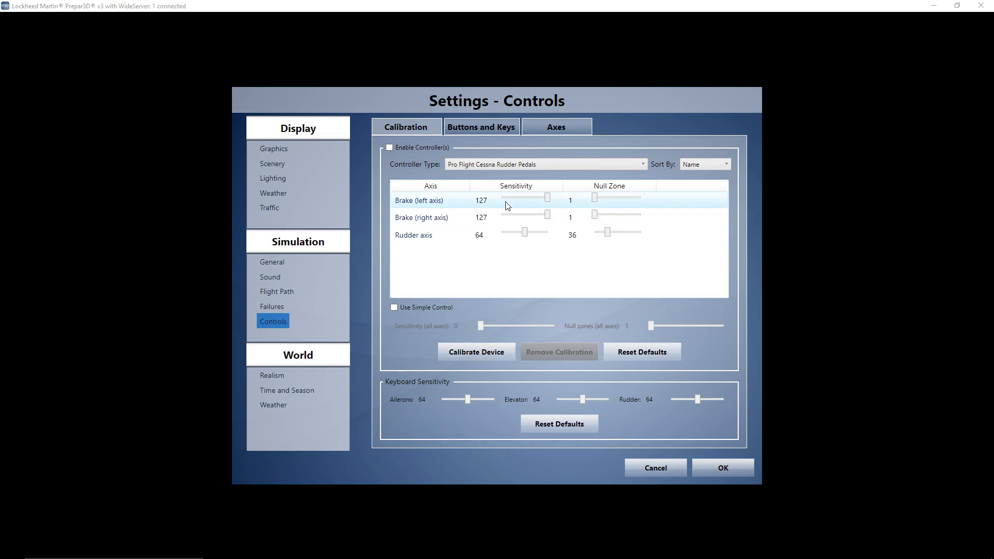
- Review the World settings for Realism and Time and Season, and select User-defined weather on the World Weather page
left_click(275, 376)
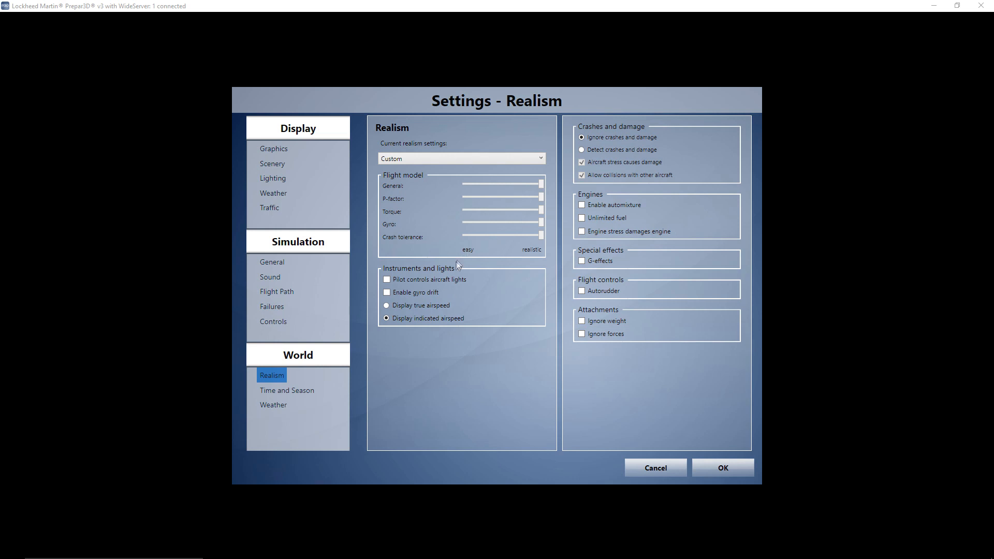
left_click(269, 391)
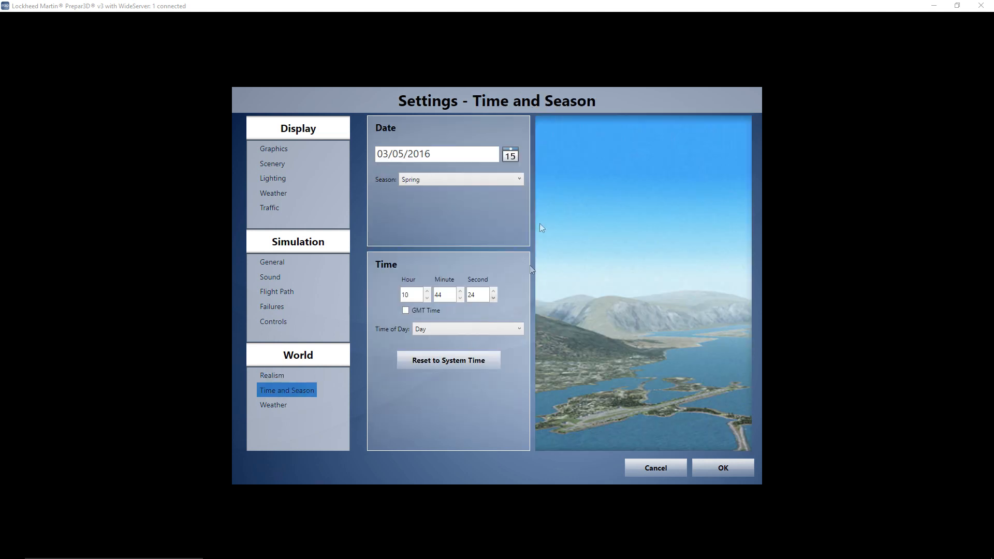
left_click(272, 405)
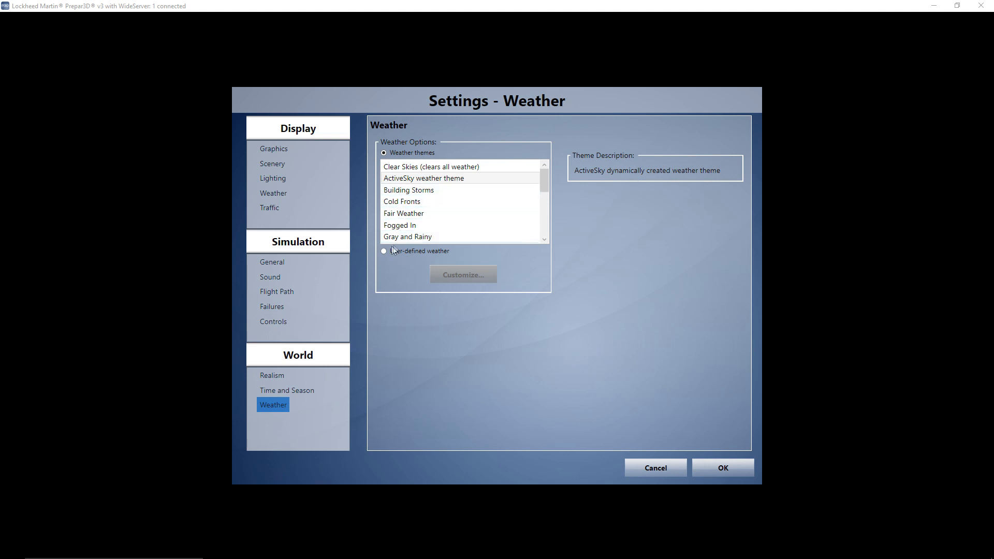
left_click(383, 251)
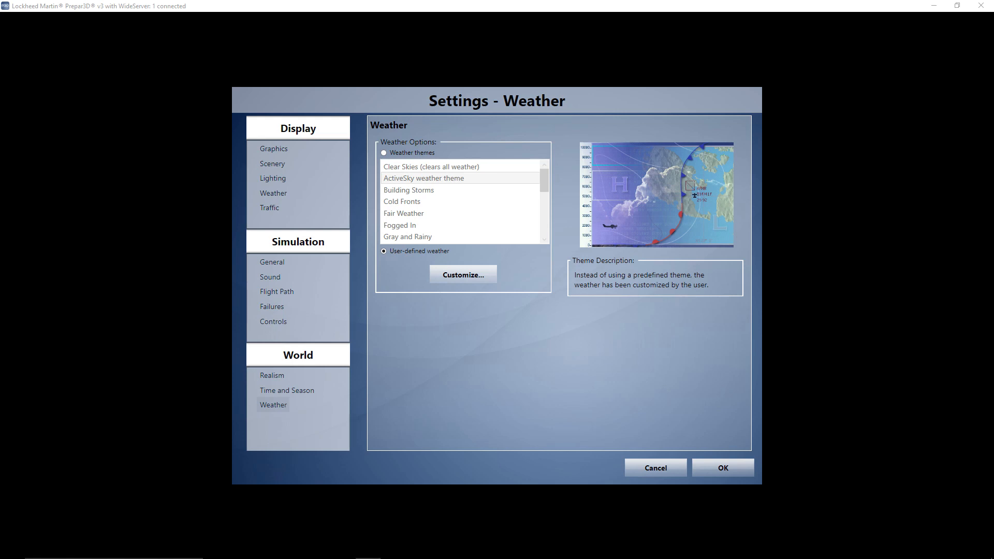
- Bring up the Prepar3D profile in NVIDIA Inspector and view the Antialiasing - Mode options, keeping Enhance the application setting
left_click_drag(0, 84, 336, 42)
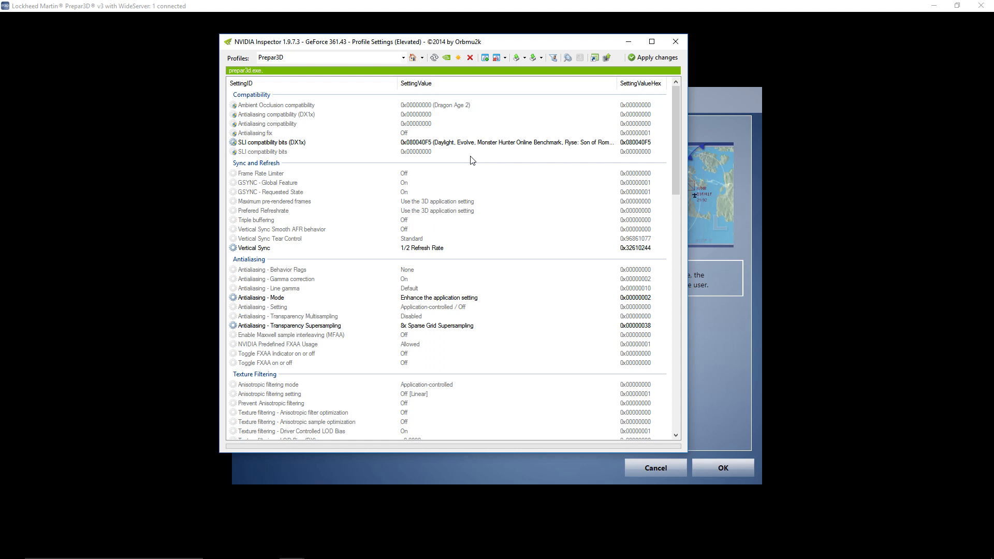
mouse_move(679, 113)
left_mouse_down()
mouse_move(680, 143)
mouse_move(680, 129)
left_mouse_up()
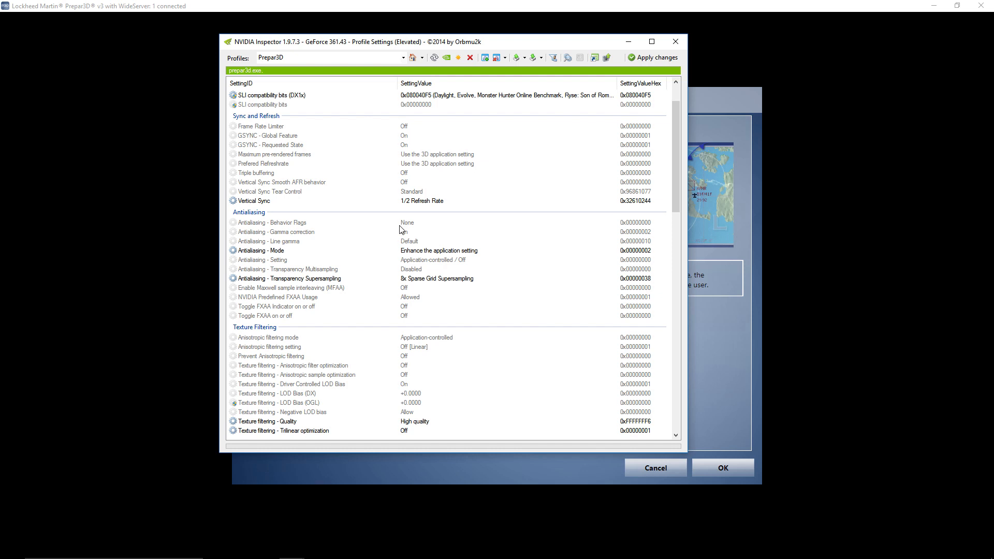
left_click(443, 254)
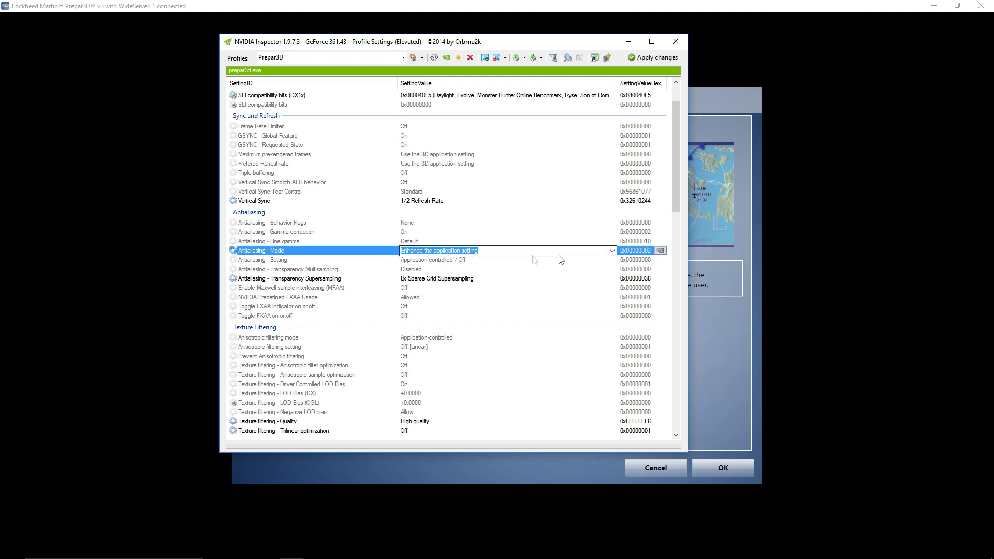
left_click(611, 251)
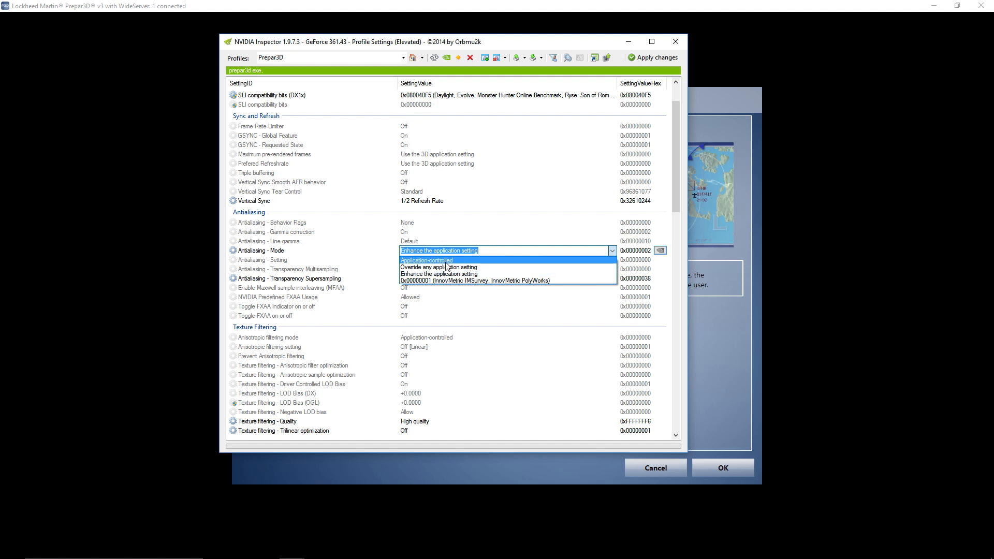
left_click(507, 213)
- View the available options for Antialiasing - Behavior Flags, keeping None
left_click(409, 224)
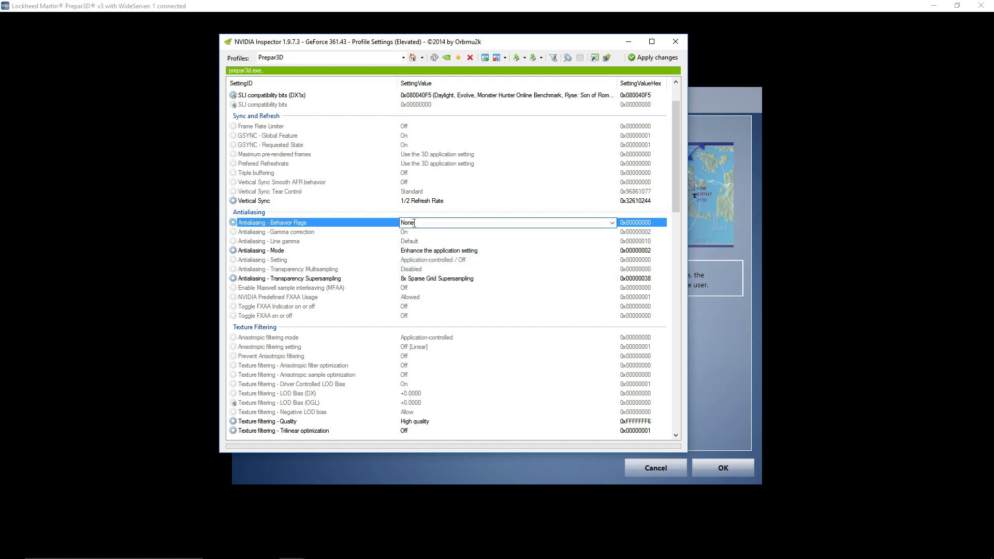
left_click(612, 223)
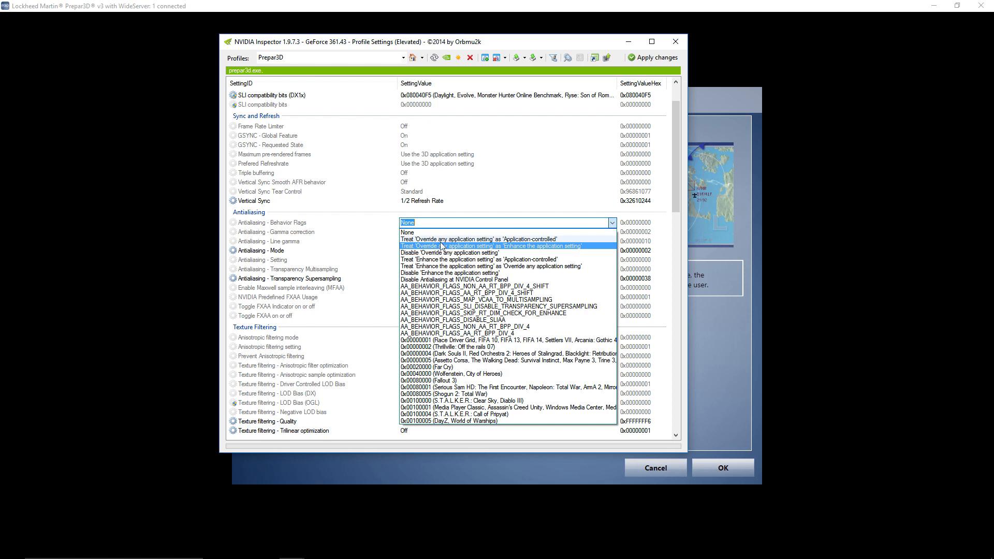
left_click(501, 200)
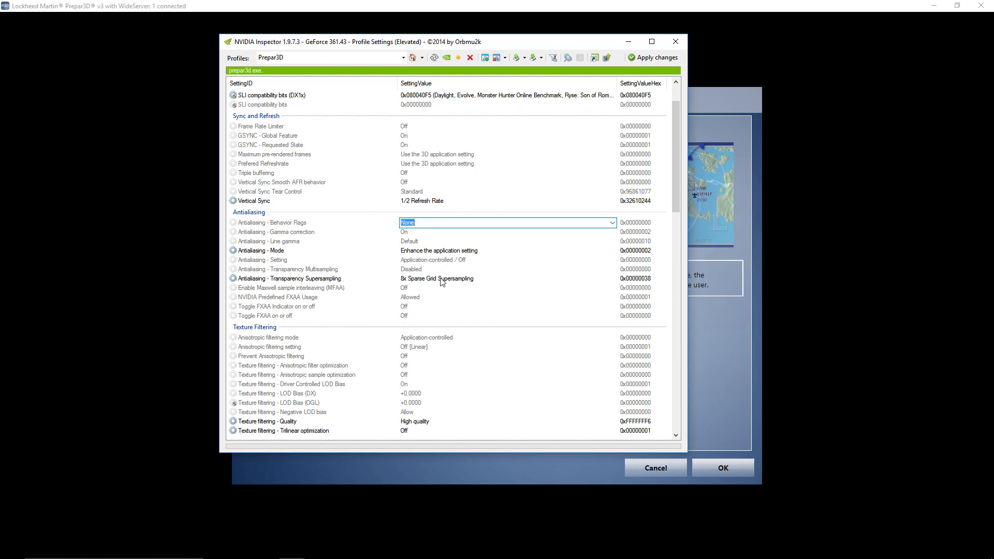
- Show the simulator's Graphics display settings with the NVIDIA Inspector profile window placed beside them
left_click_drag(572, 46, 0, 43)
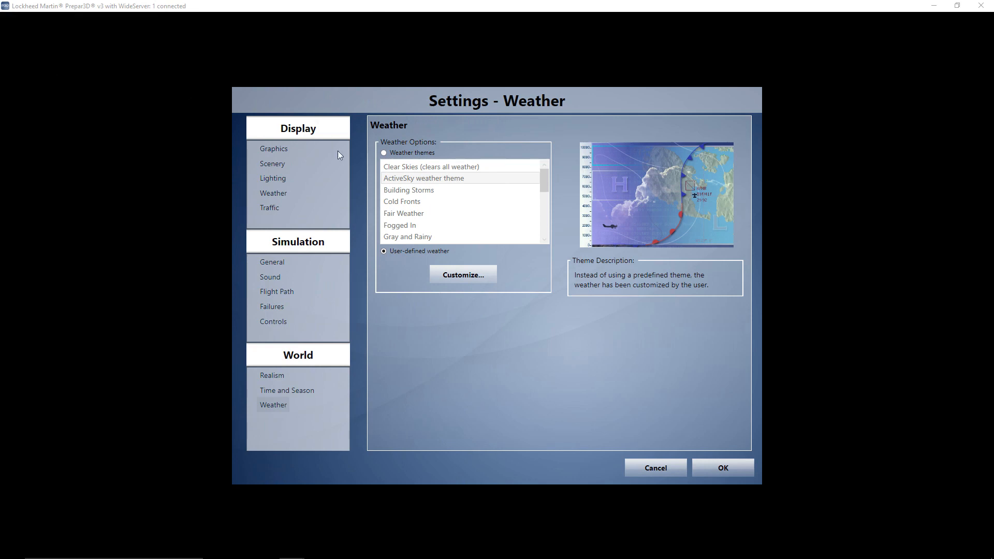
left_click(275, 149)
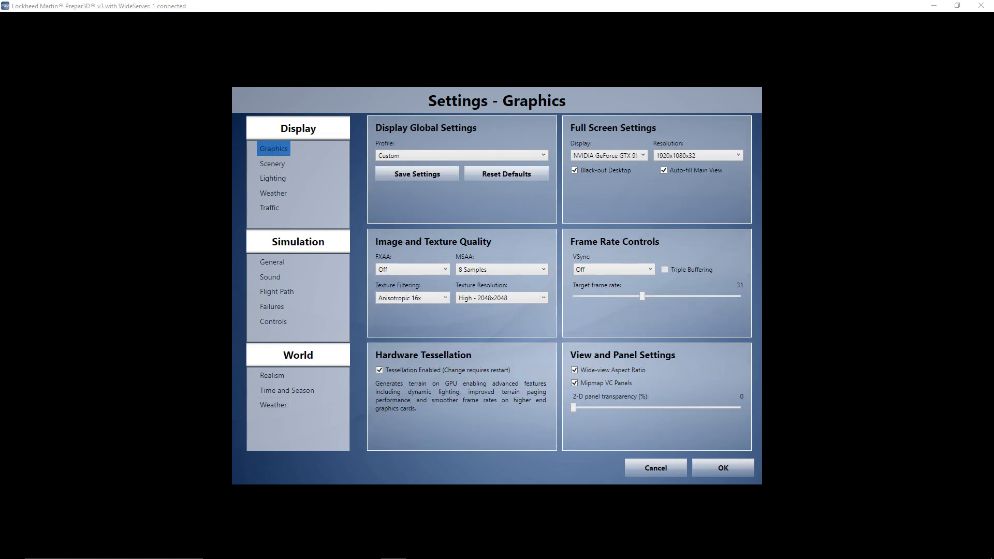
left_click_drag(0, 51, 829, 44)
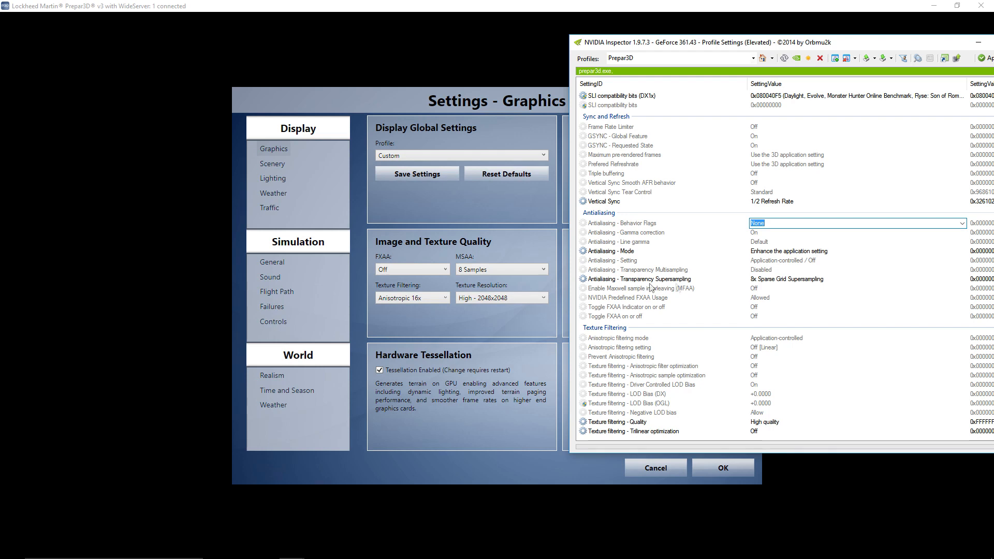
left_click_drag(828, 46, 712, 34)
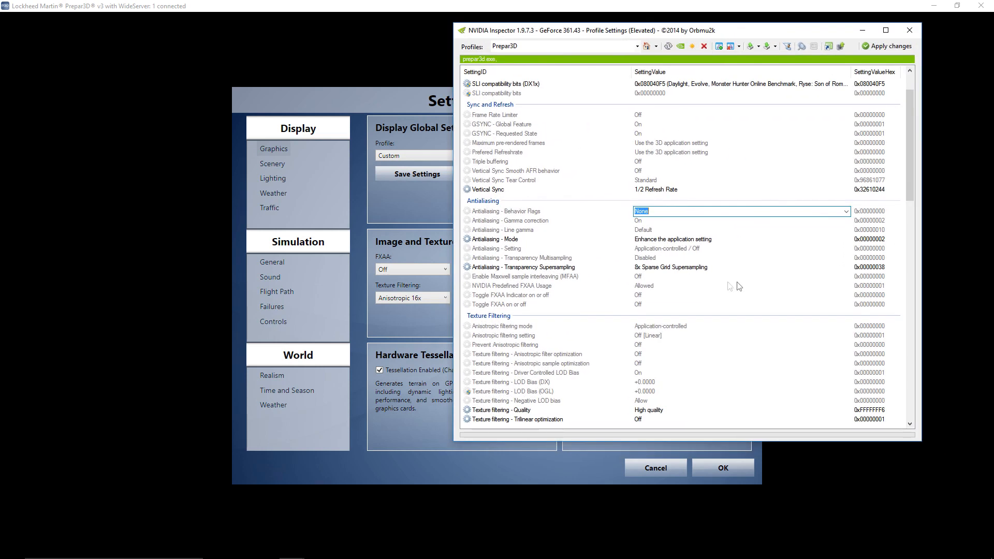
- Set Antialiasing - Transparency Supersampling in the Prepar3D profile to 4x Sparse Grid Supersampling
left_click(712, 267)
left_click(847, 267)
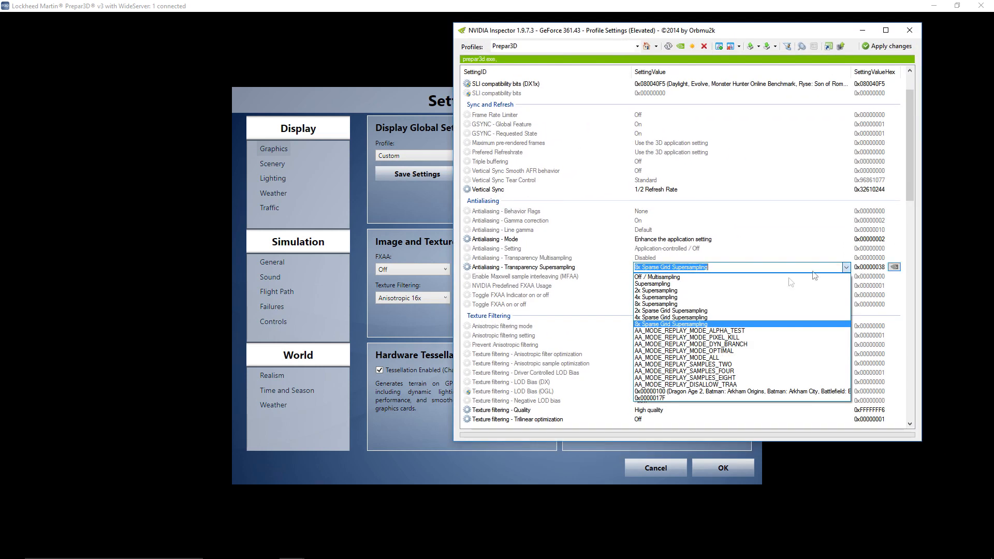
left_click(664, 318)
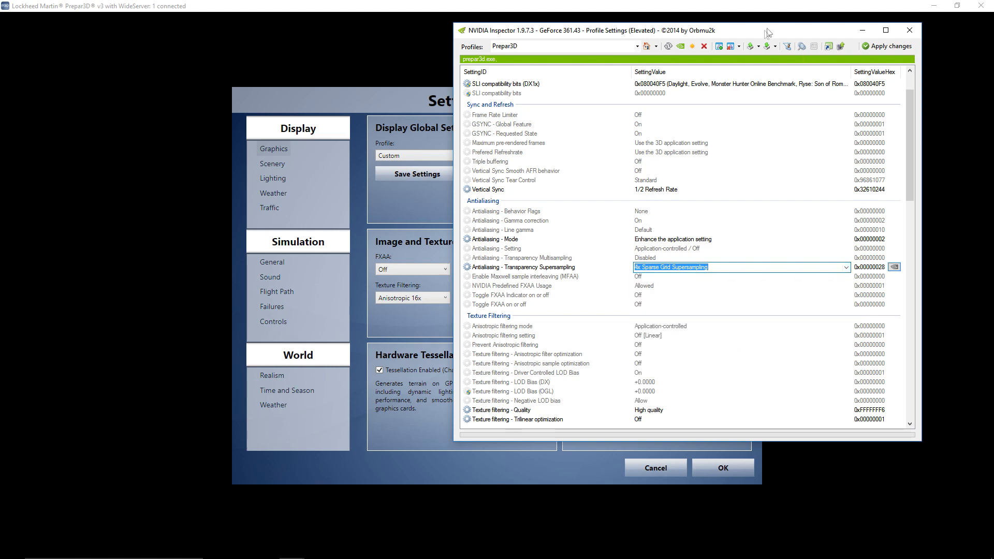
- Switch to Prepar3D and set MSAA under Image and Texture Quality to 4 Samples
left_click(443, 119)
left_click(544, 269)
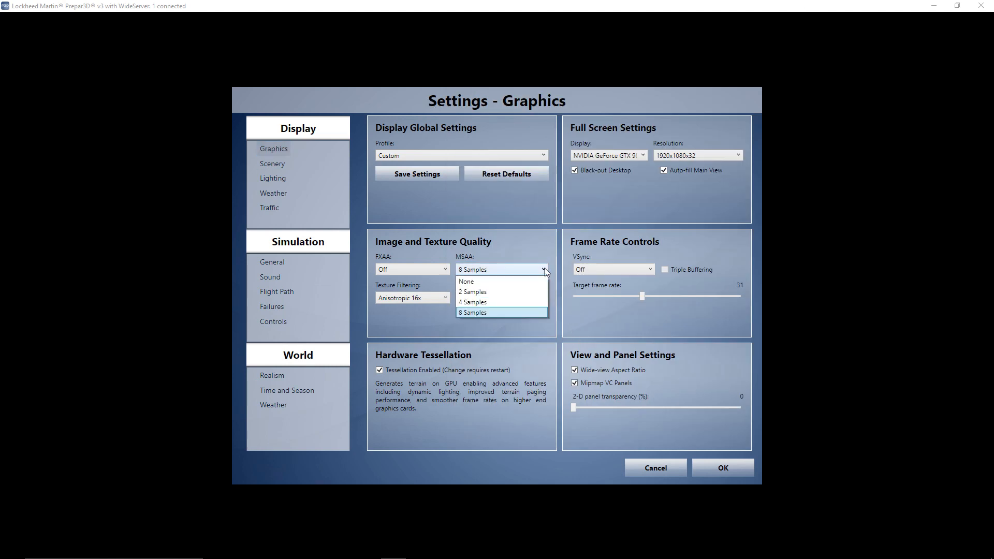
left_click(473, 303)
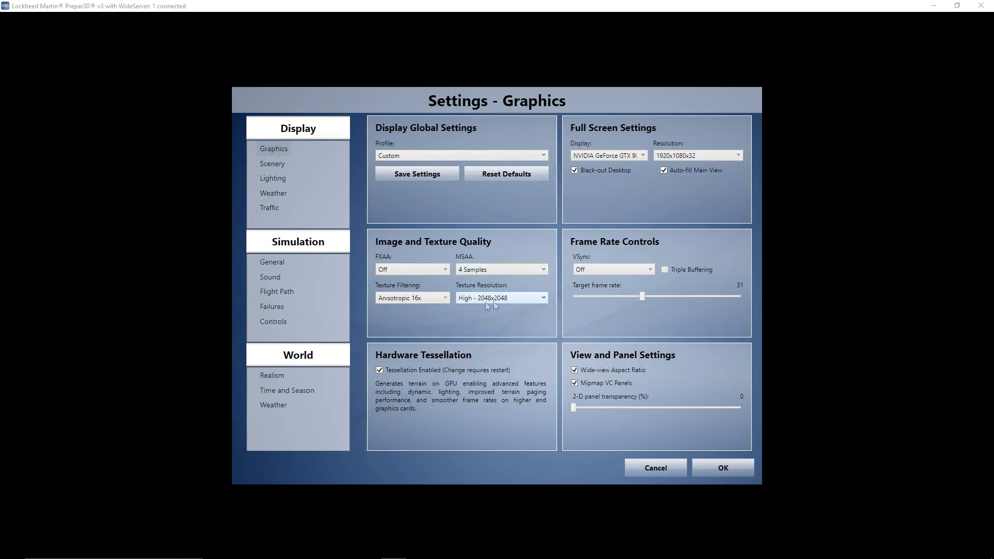
- Bring the NVIDIA Inspector profile back up and compare its antialiasing settings with the simulator's Image and Texture Quality settings
mouse_move(479, 548)
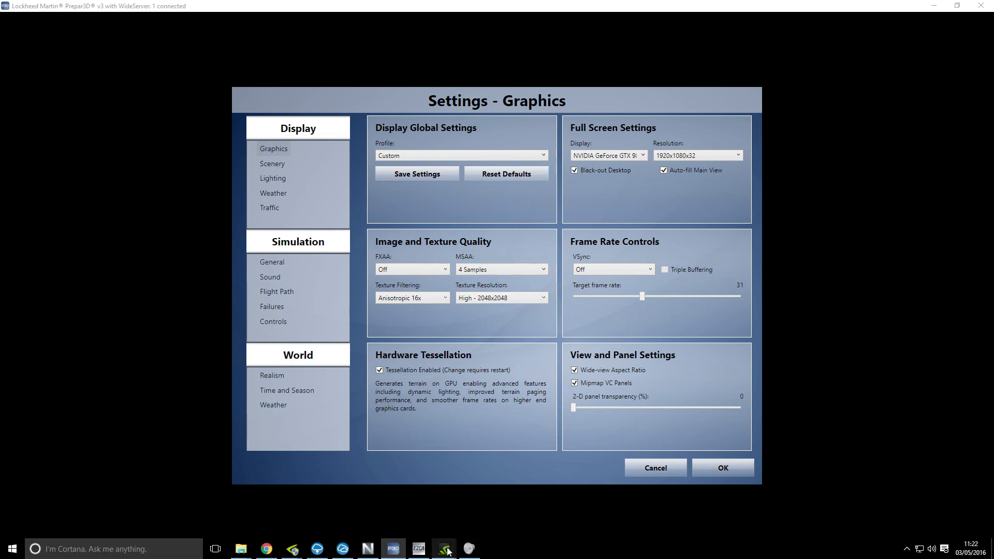
mouse_move(294, 550)
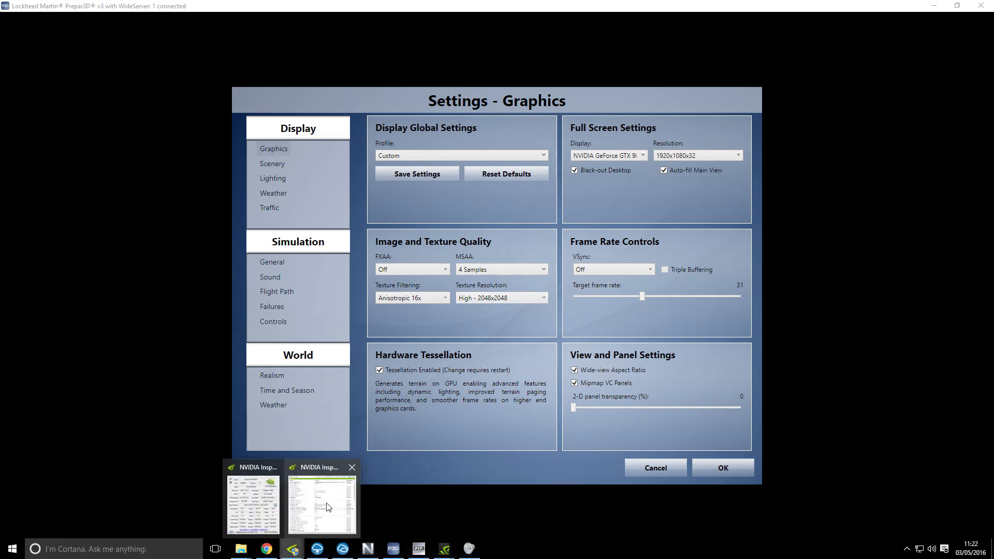
left_click(329, 508)
left_click_drag(739, 31, 797, 39)
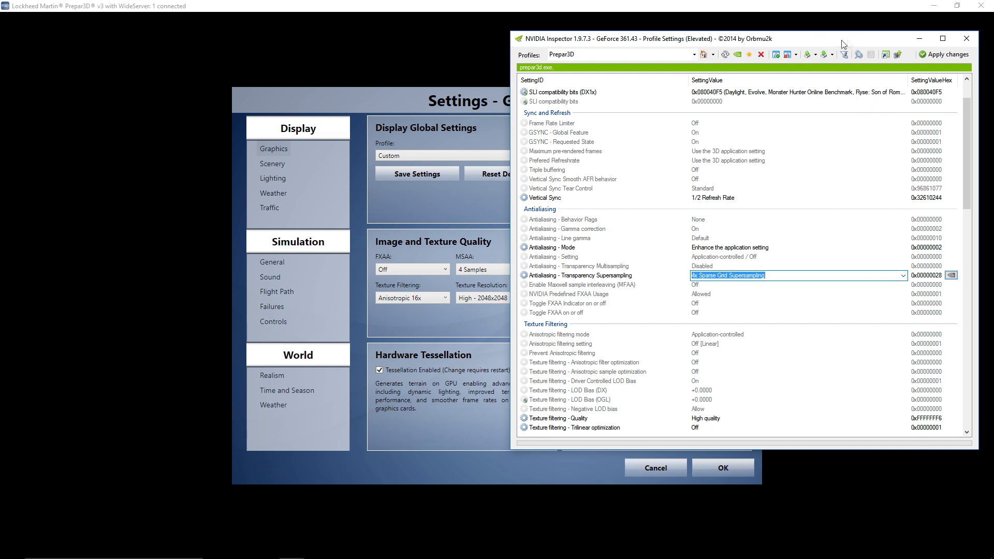
left_click_drag(839, 41, 676, 41)
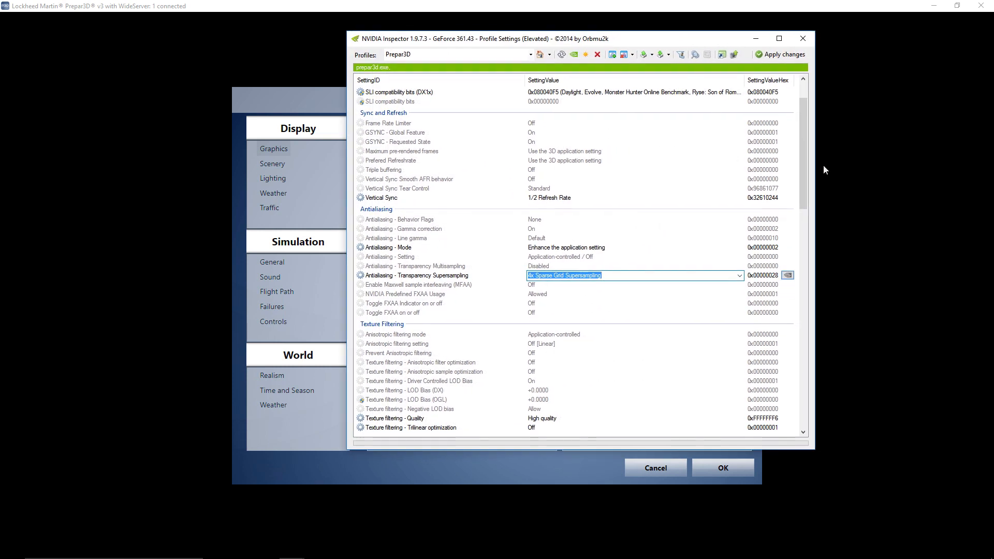
mouse_move(804, 140)
left_mouse_down()
mouse_move(797, 193)
mouse_move(789, 152)
left_mouse_up()
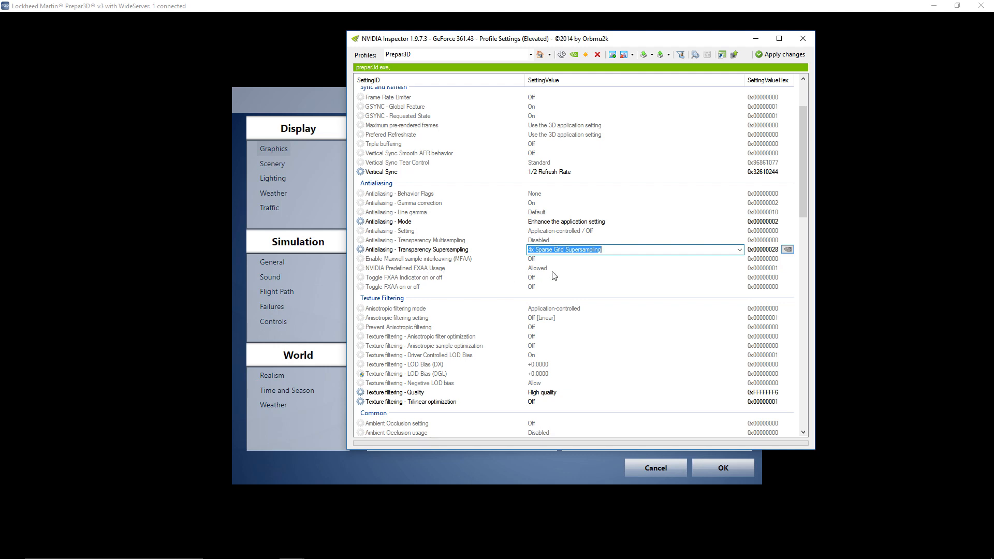
left_click_drag(564, 39, 765, 74)
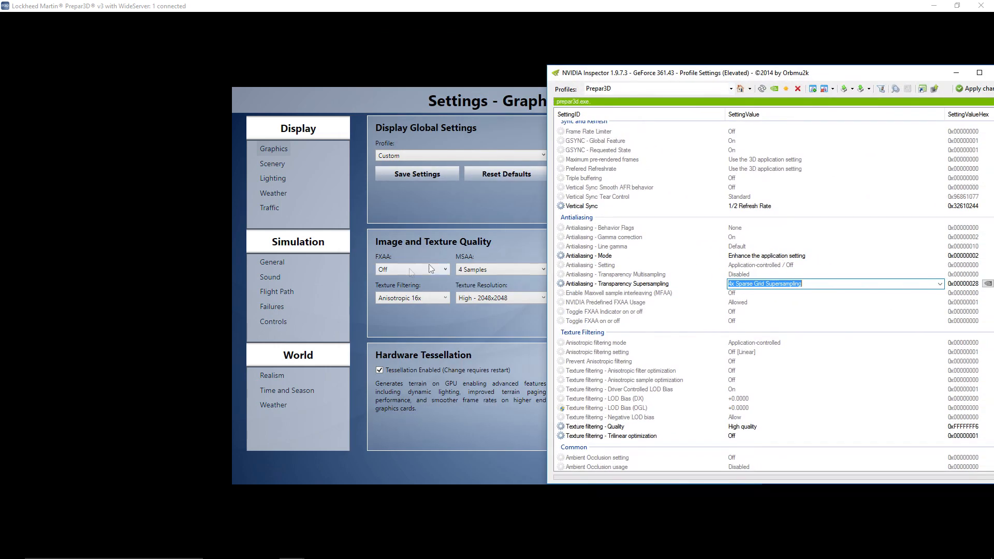
left_click_drag(802, 77, 646, 50)
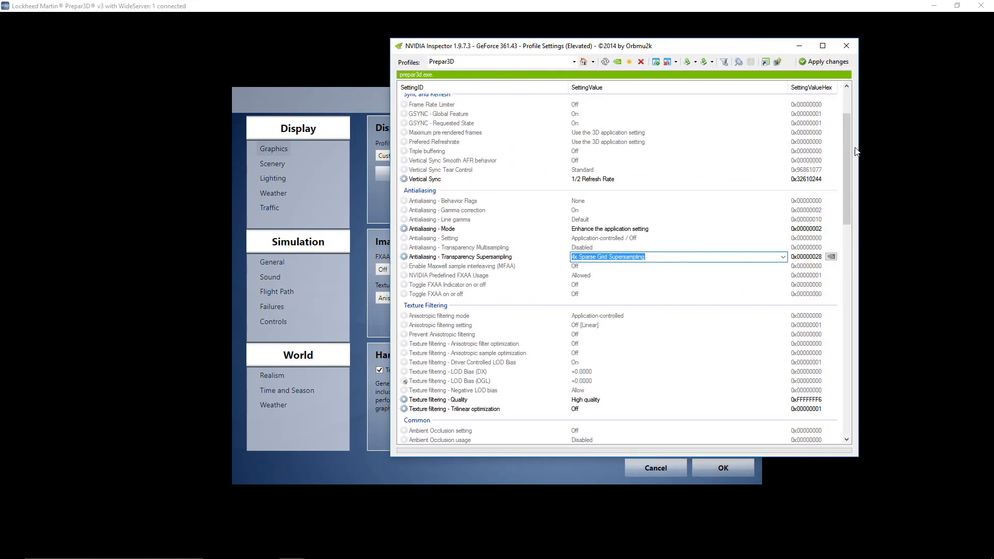
- View the options for NVIDIA Predefined FXAA Usage, keeping Allowed, and compare it with the simulator's FXAA setting
left_click(604, 276)
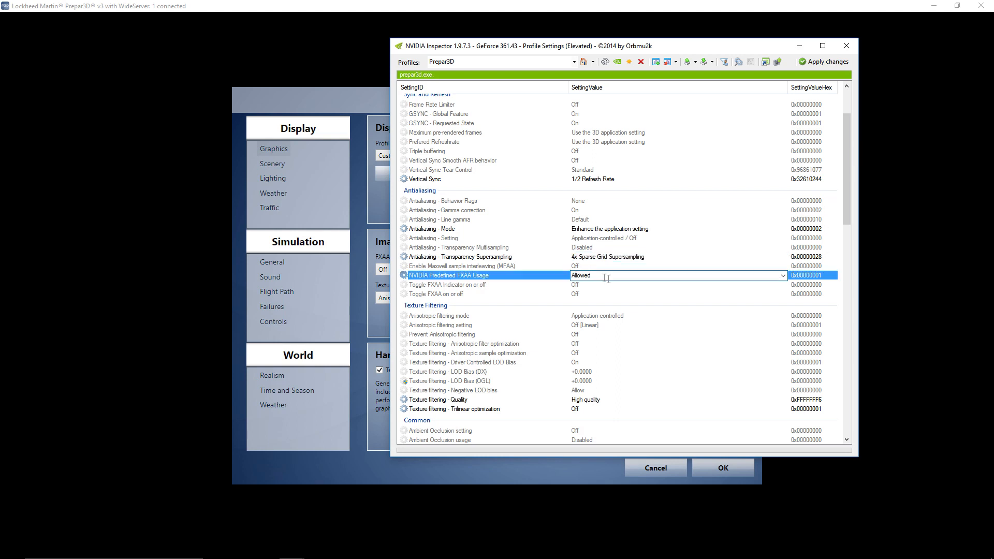
left_click(783, 276)
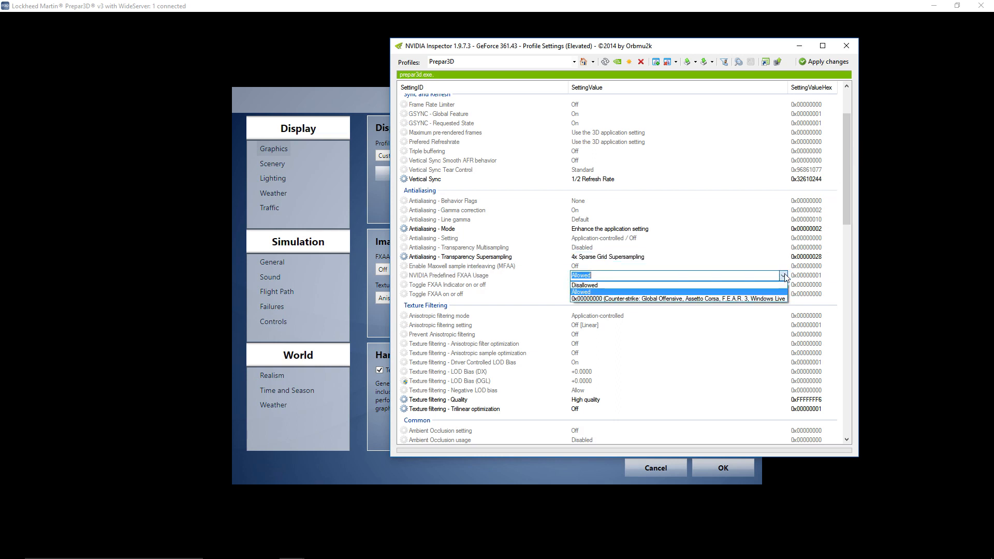
left_click(596, 292)
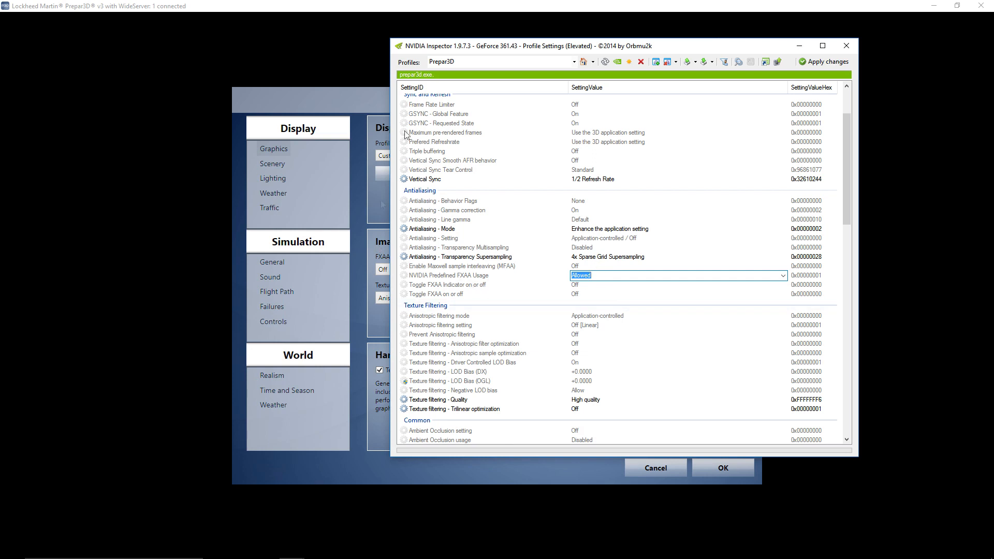
left_click_drag(427, 40, 541, 51)
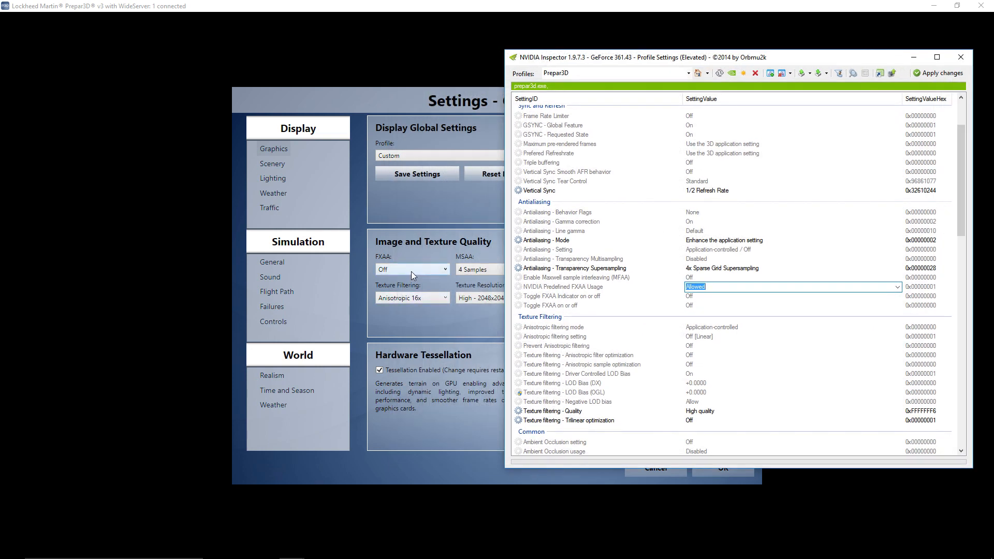
left_click_drag(682, 56, 523, 46)
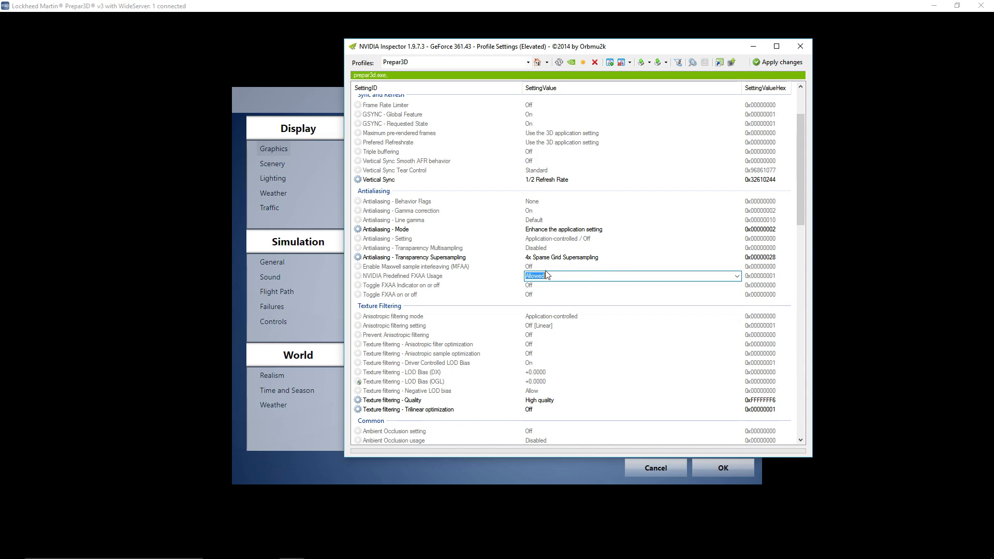
left_click_drag(506, 47, 570, 39)
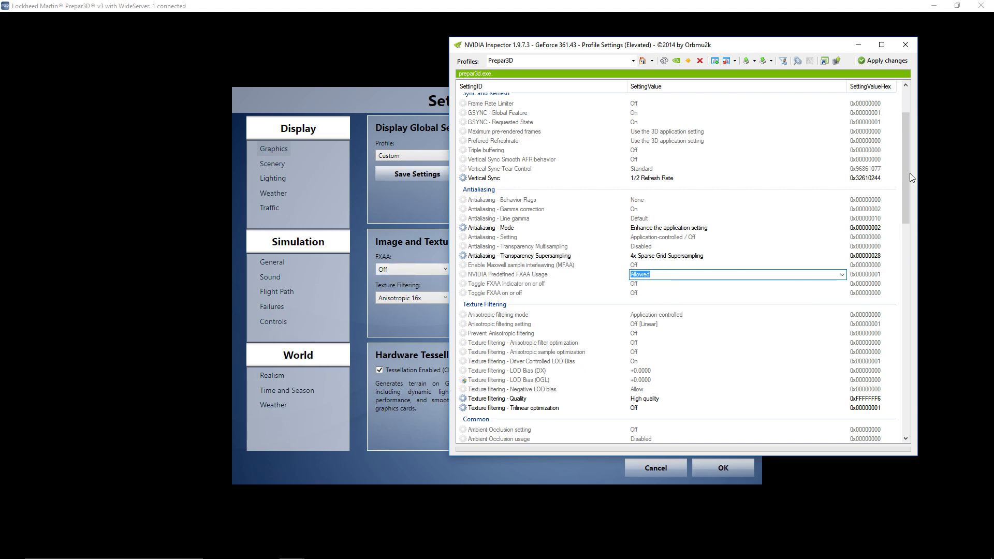
- Review the Texture Filtering, Common, SLI and Stereo settings of the Prepar3D profile
left_click_drag(908, 170, 900, 241)
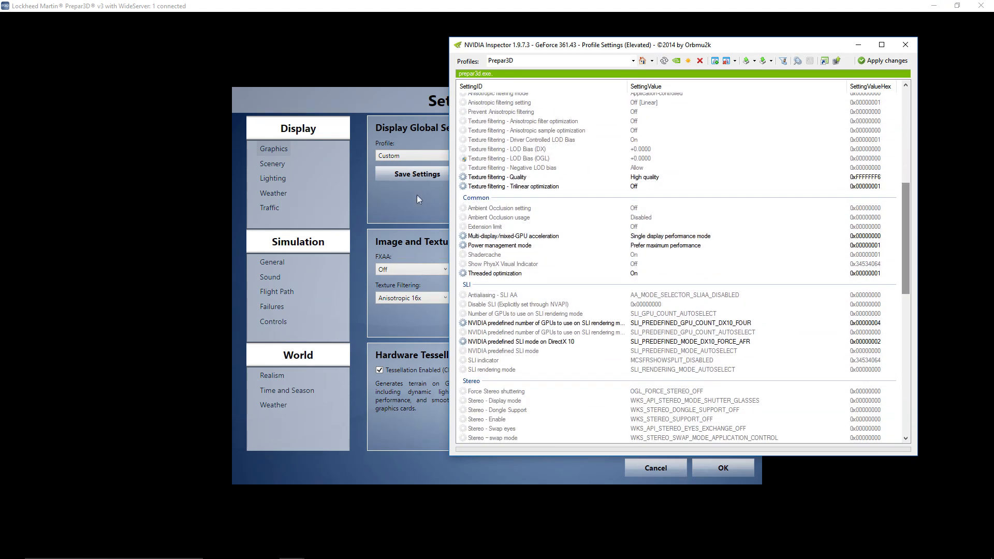
left_click_drag(908, 250, 908, 228)
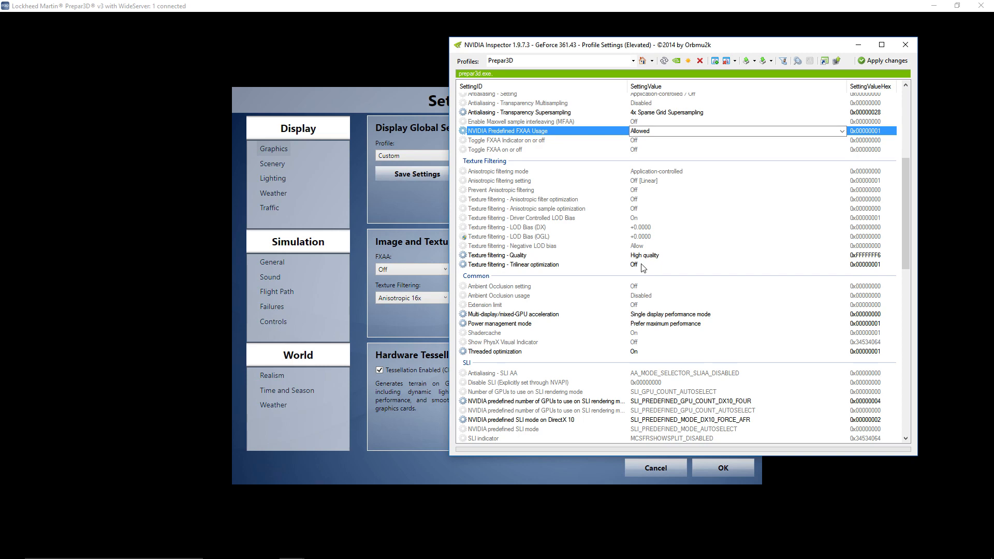
left_click_drag(908, 232, 905, 266)
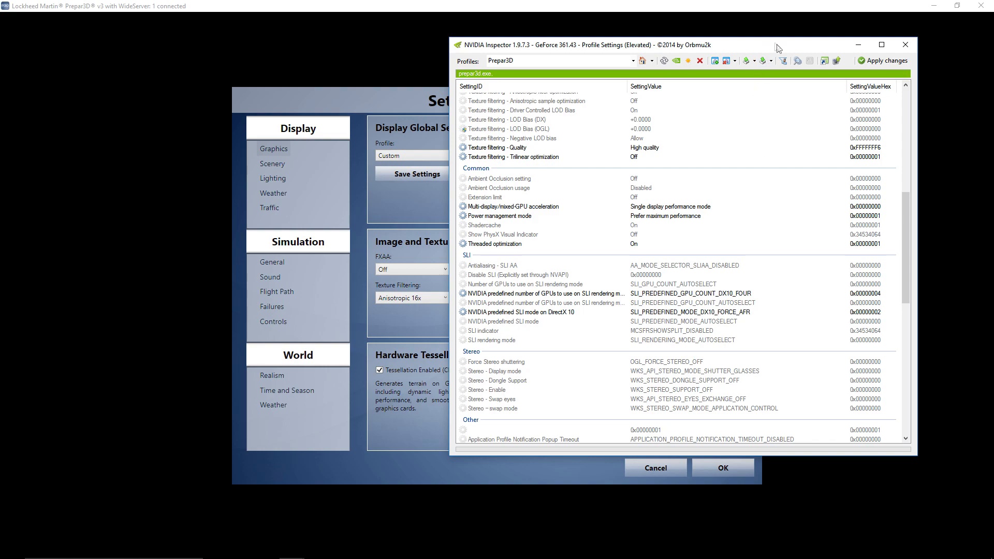
left_click_drag(795, 51, 636, 31)
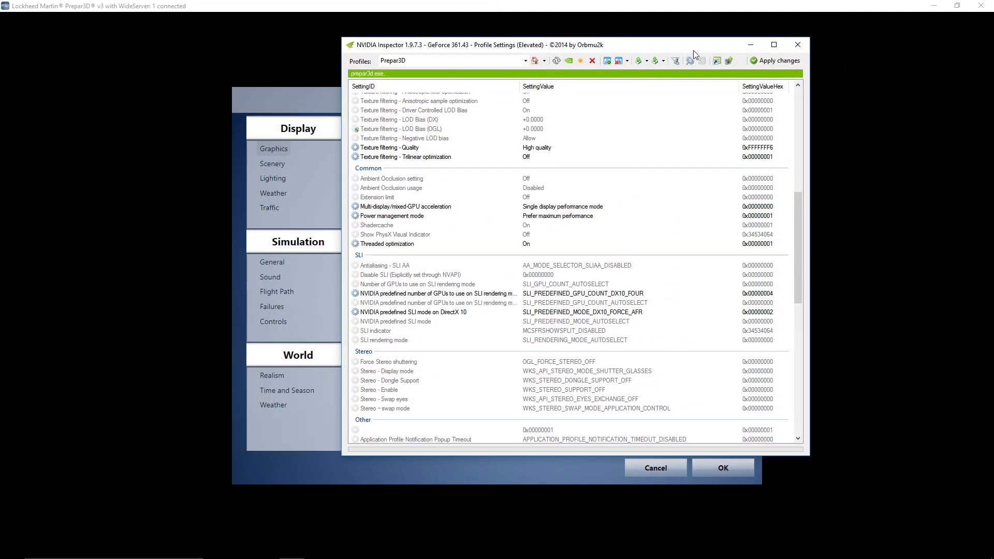
- Move the NVIDIA Inspector window off the simulator, cancel the Graphics settings, and resume the paused simulation
left_click_drag(697, 47, 1, 68)
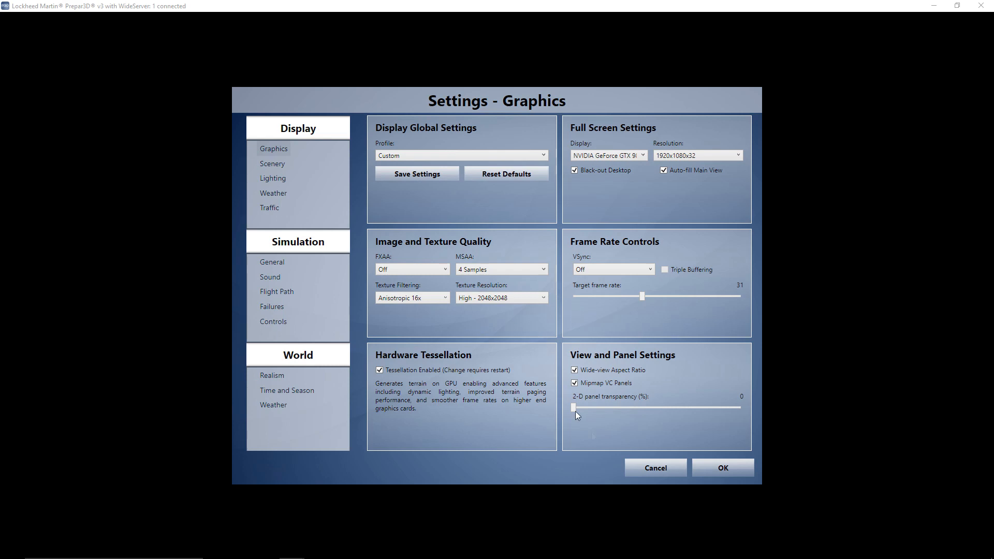
left_click(627, 468)
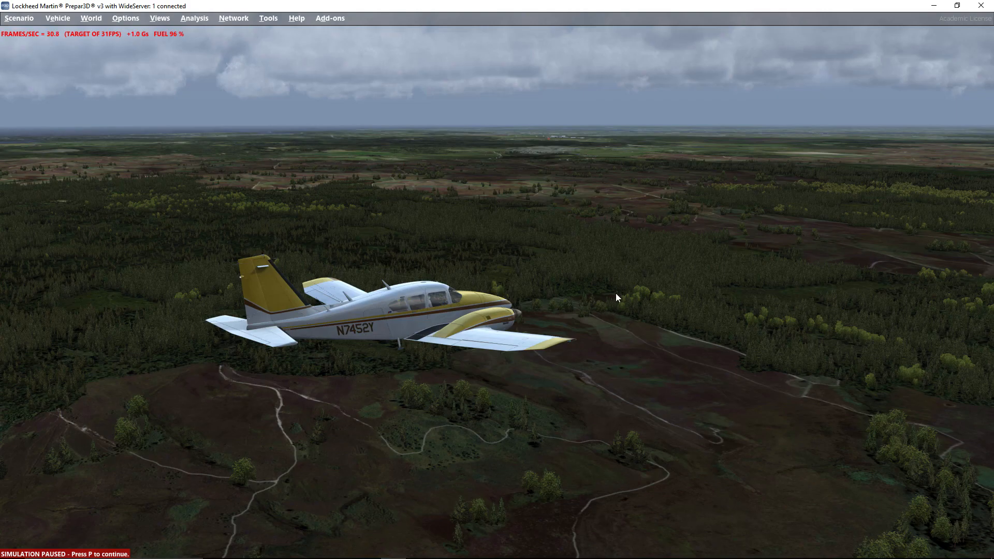
key("p")
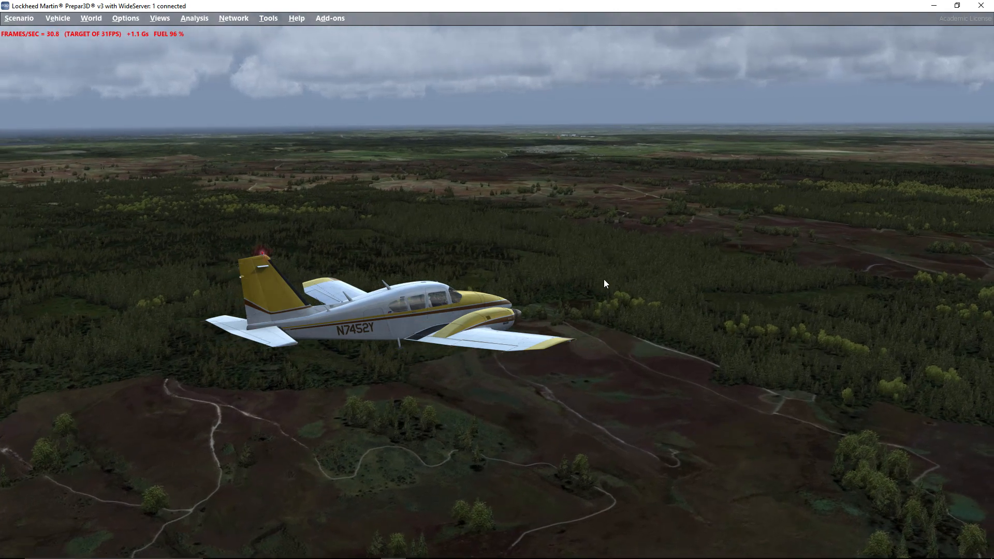
- Look over the scenery and image quality from the virtual cockpit, the side window and several external aircraft views
key("s")
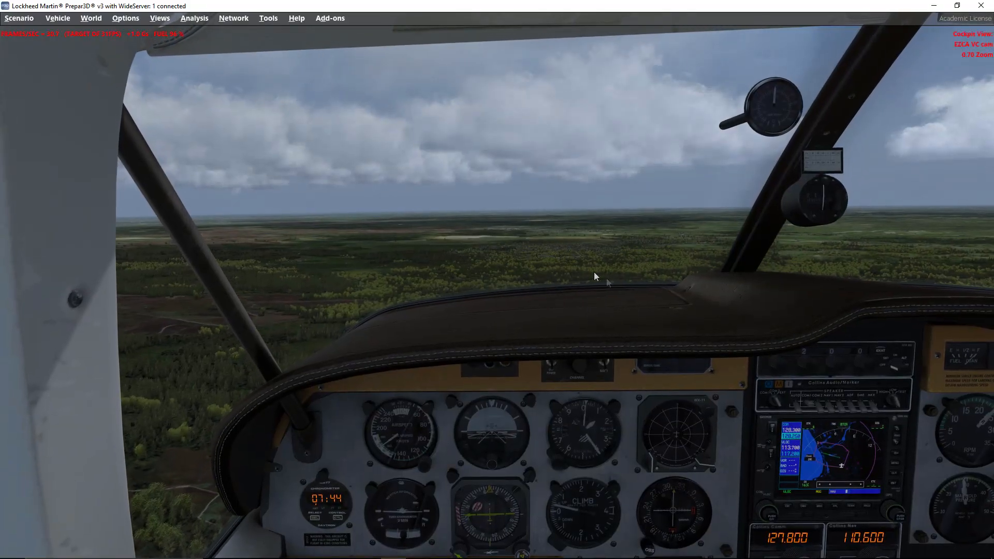
key("s")
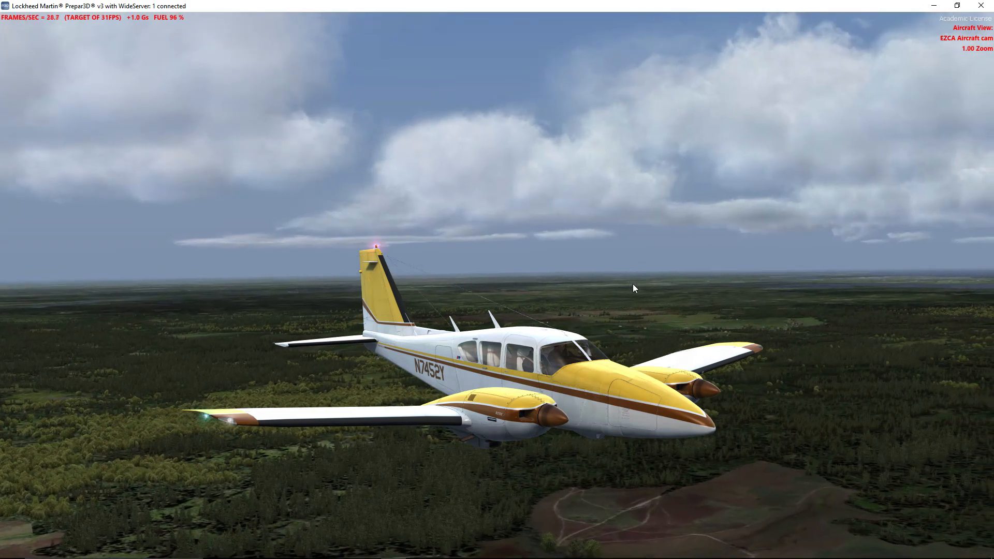
key("s")
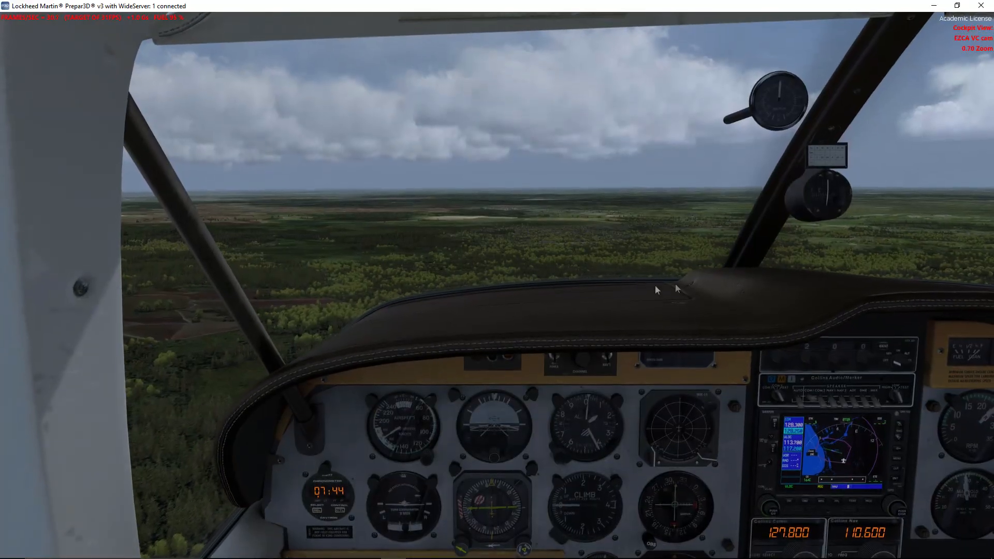
middle_click(752, 268)
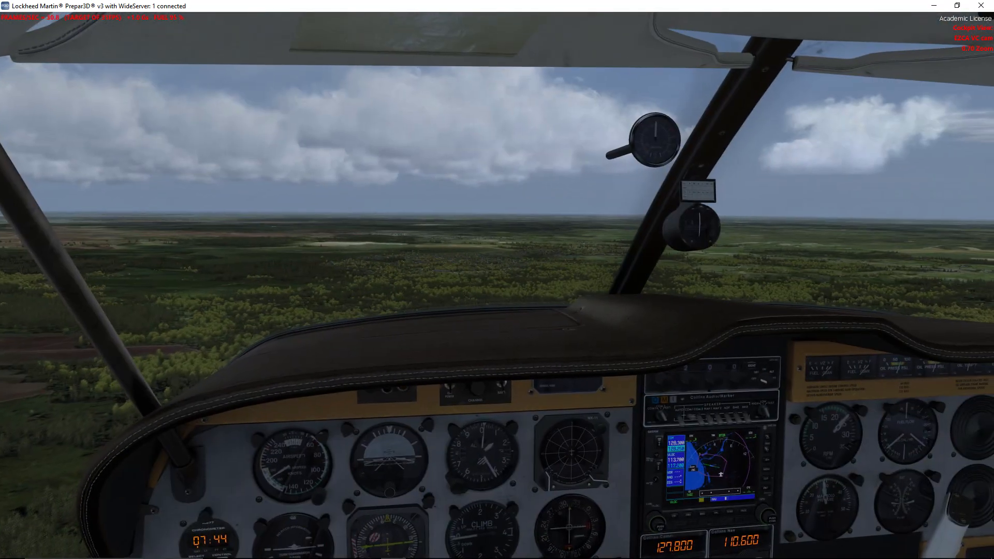
middle_click(647, 266)
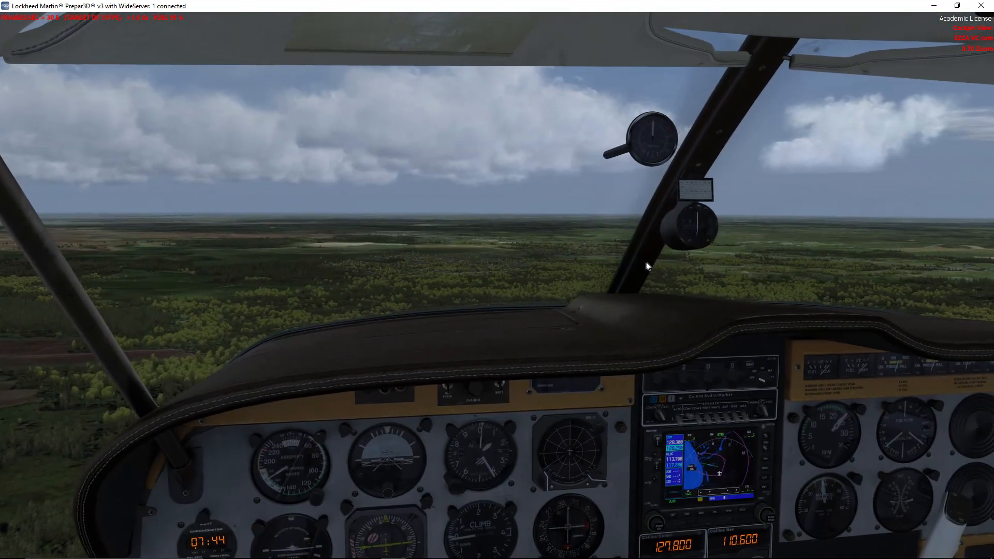
key("s")
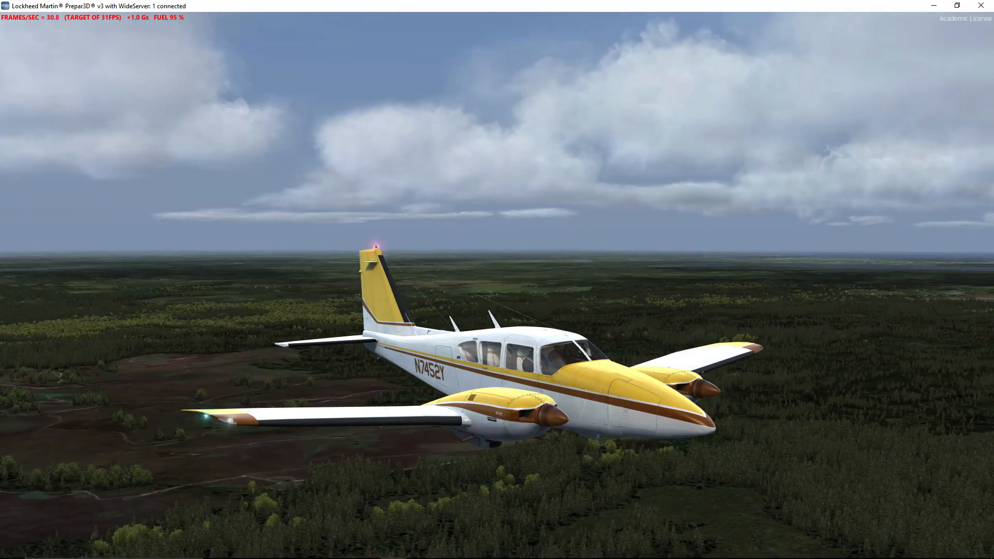
key("a")
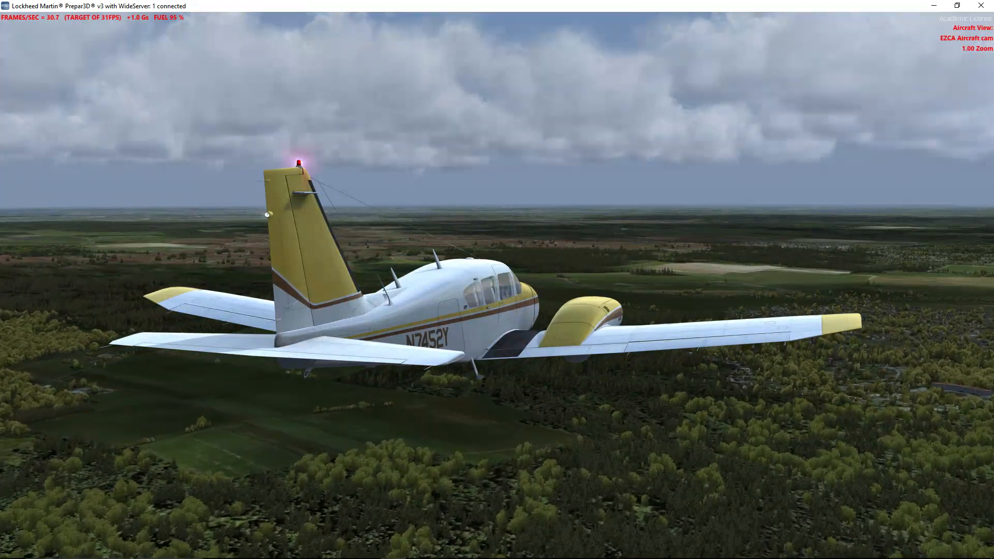
key("a")
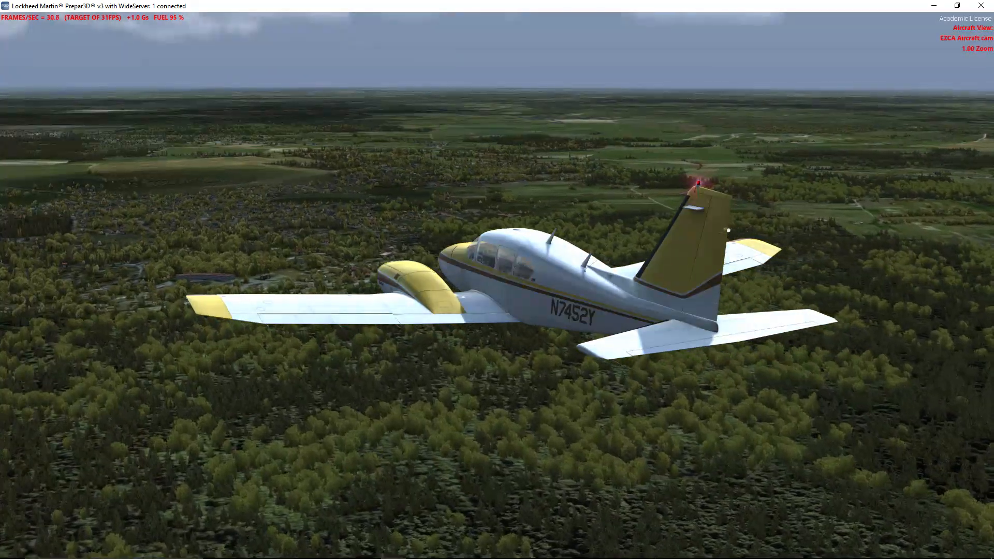